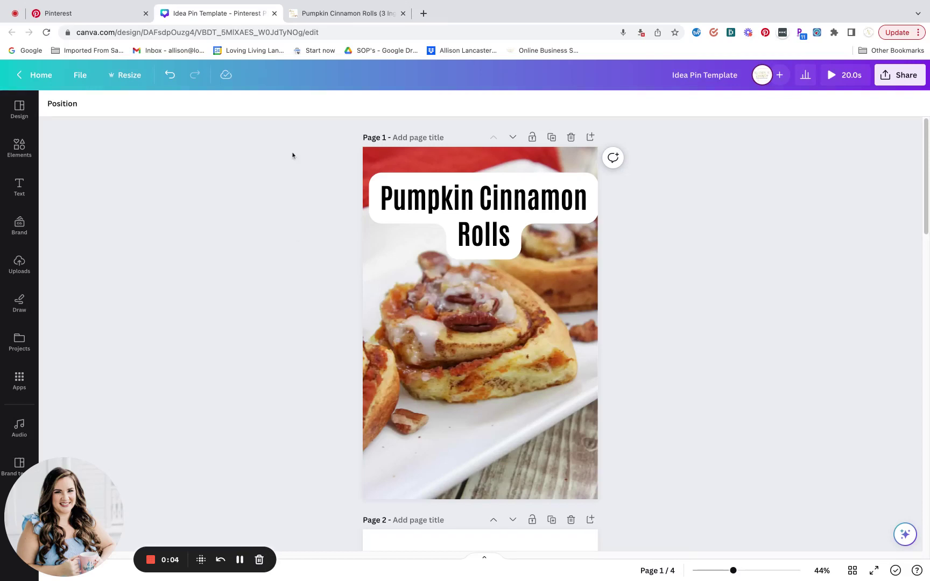
# Step: Return to the Pumpkin Cinnamon Rolls design and nudge the Page 1 title slightly left to centre it
pyautogui.click(104, 14)
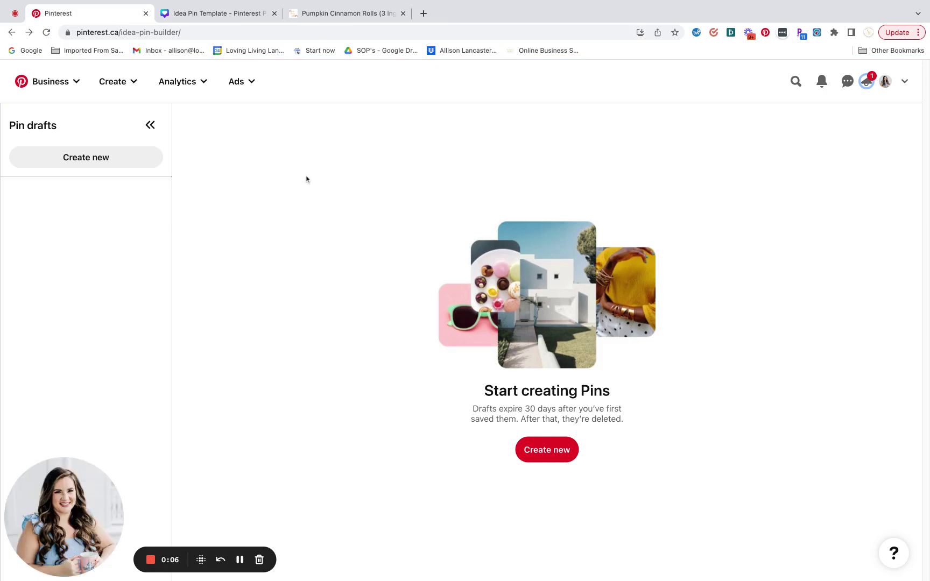
pyautogui.click(546, 450)
pyautogui.click(251, 181)
pyautogui.click(232, 14)
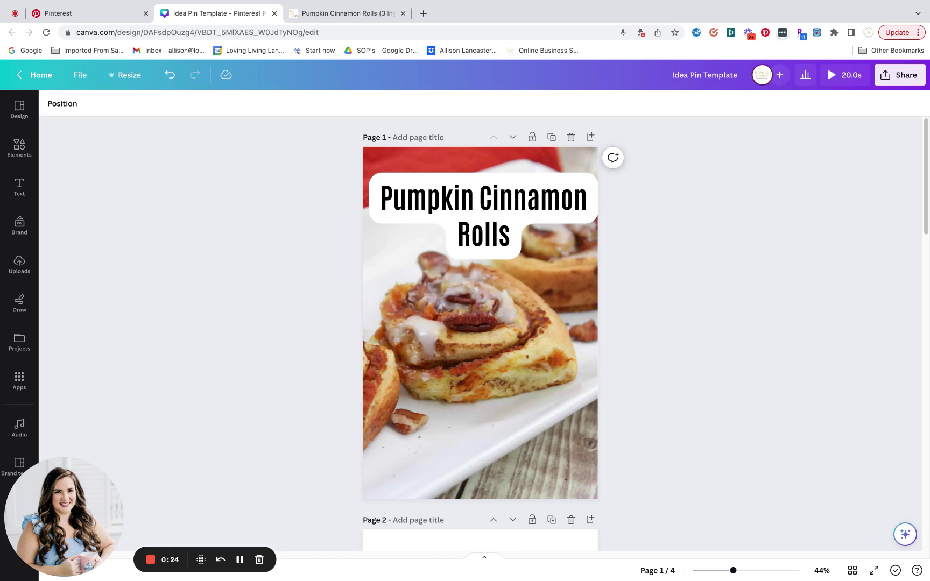
pyautogui.moveTo(372, 231); pyautogui.dragTo(369, 231)
pyautogui.click(257, 232)
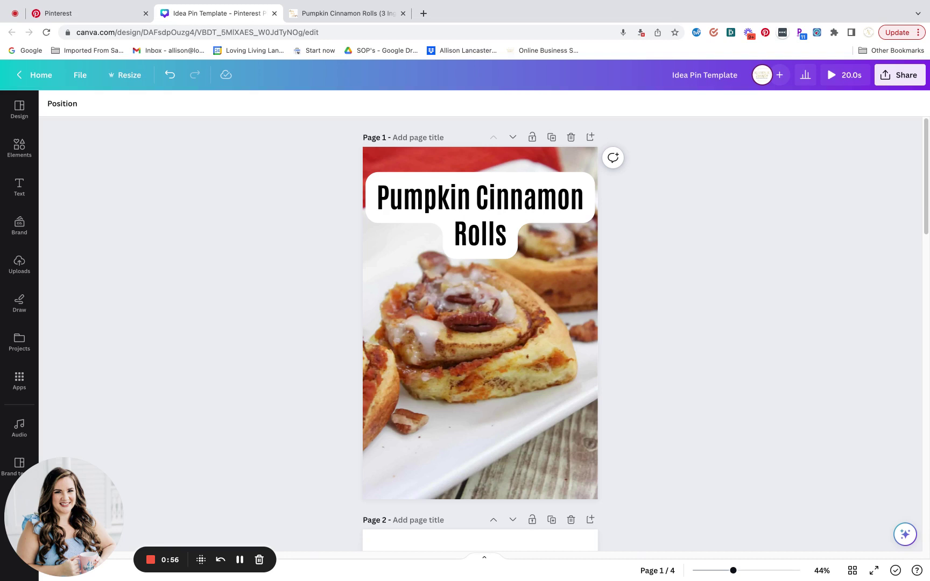
# Step: Scroll through Pages 1–4 of the Canva design, then switch back to the Pinterest tab
pyautogui.scroll(-1, 508, 286)
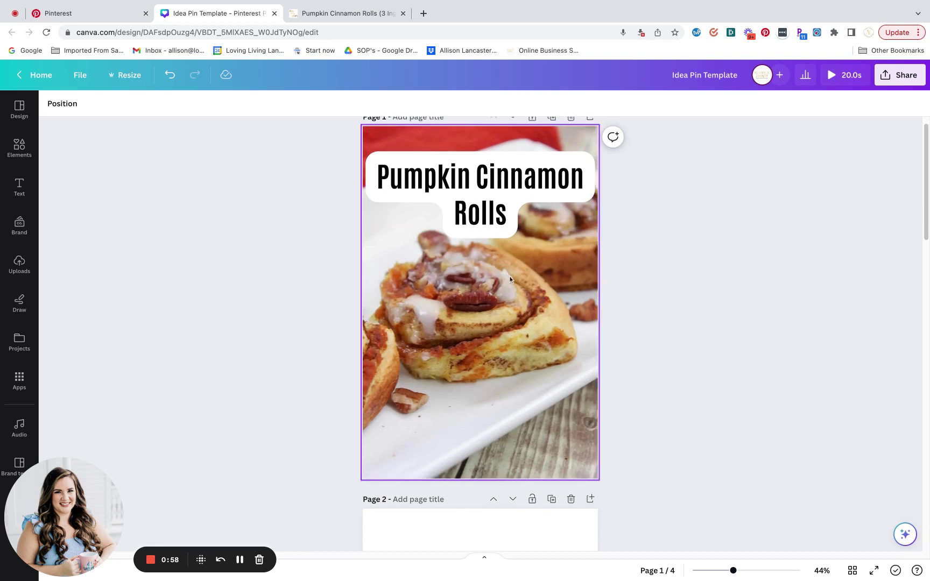
pyautogui.click(510, 279)
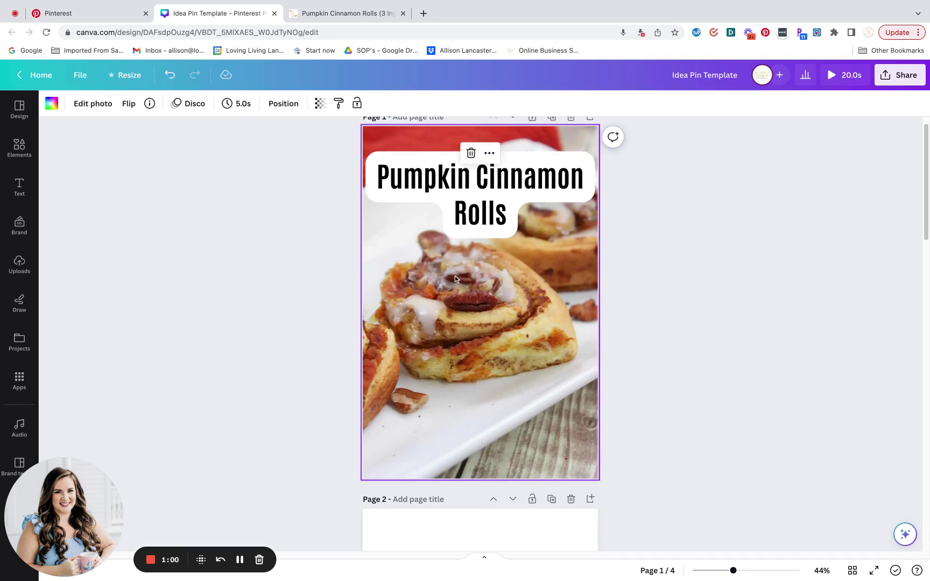
pyautogui.scroll(-4, 283, 276)
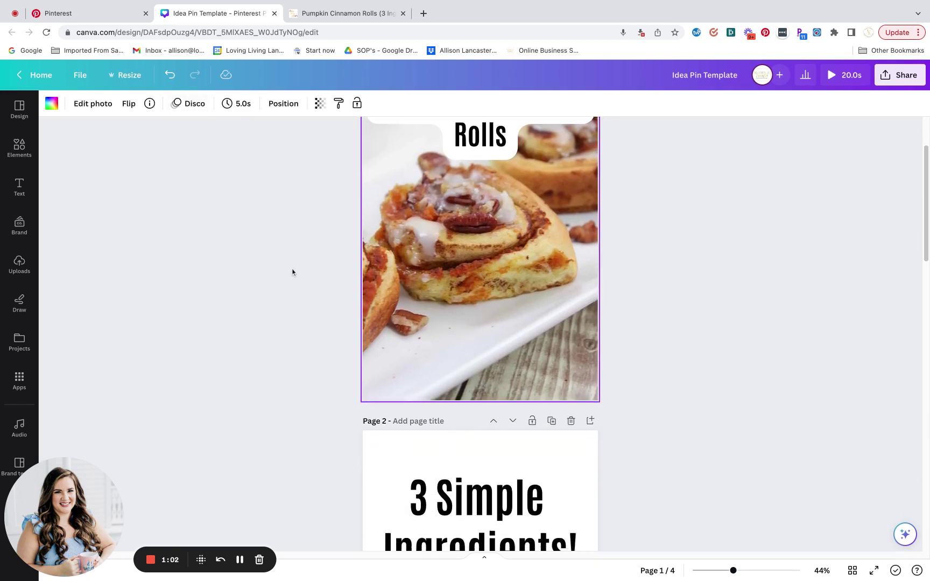
pyautogui.scroll(-15, 293, 271)
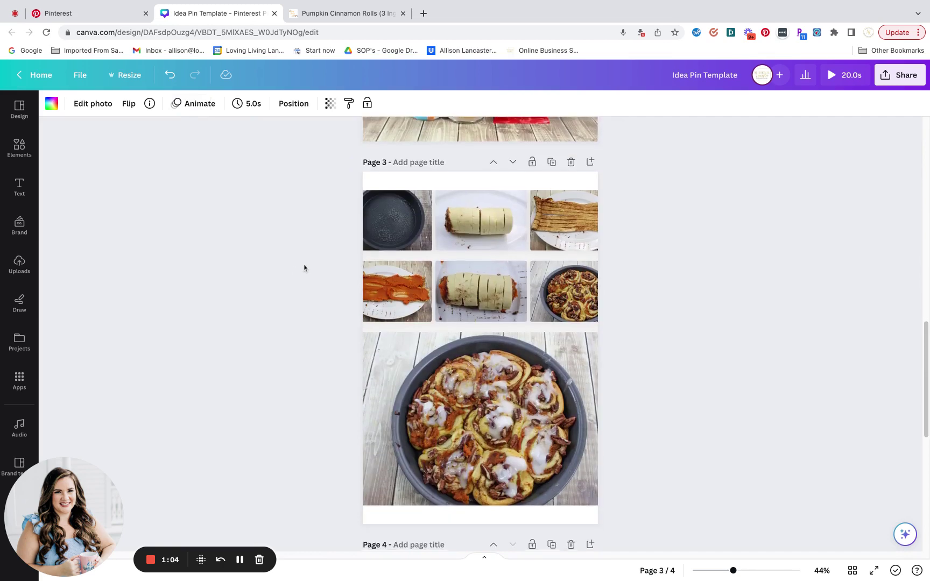
pyautogui.scroll(-10, 305, 267)
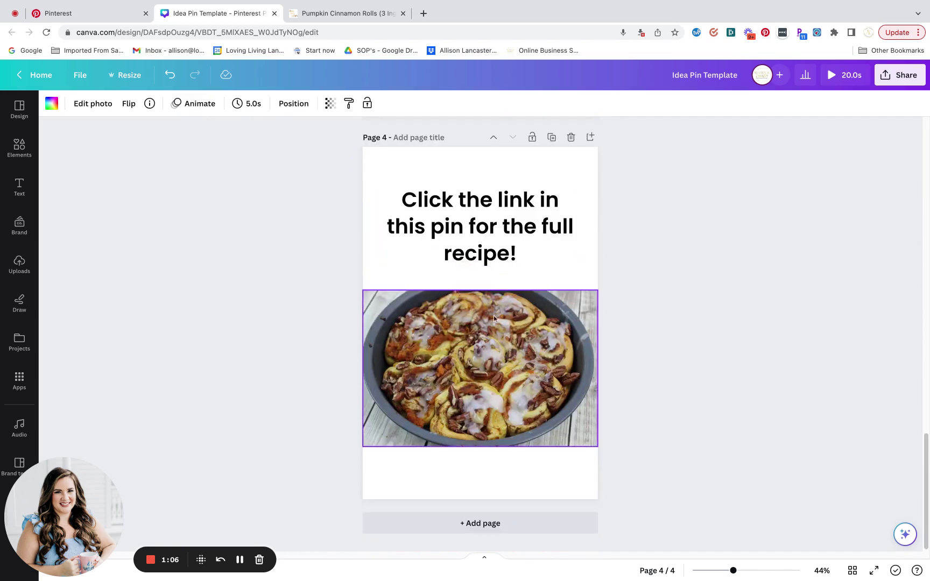
pyautogui.scroll(20, 288, 297)
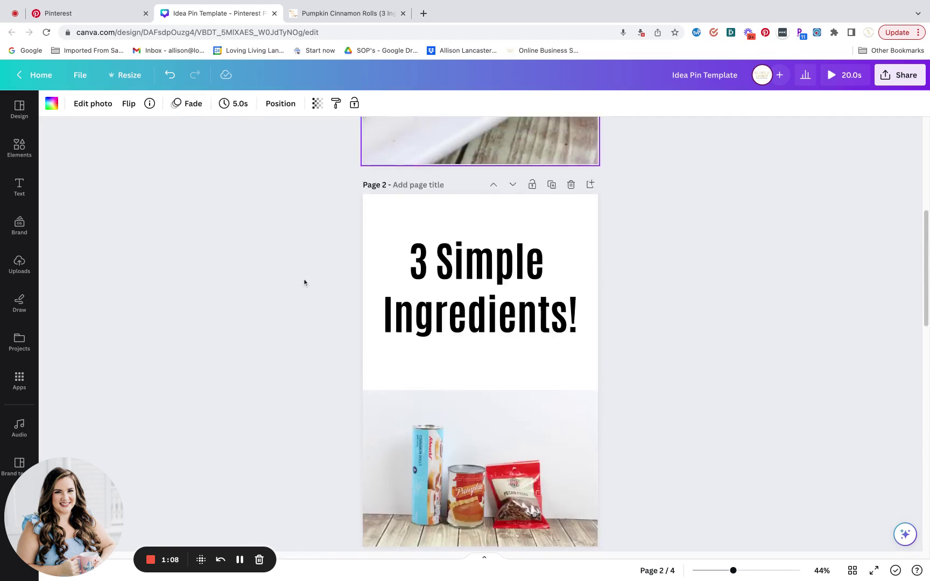
pyautogui.scroll(2, 306, 279)
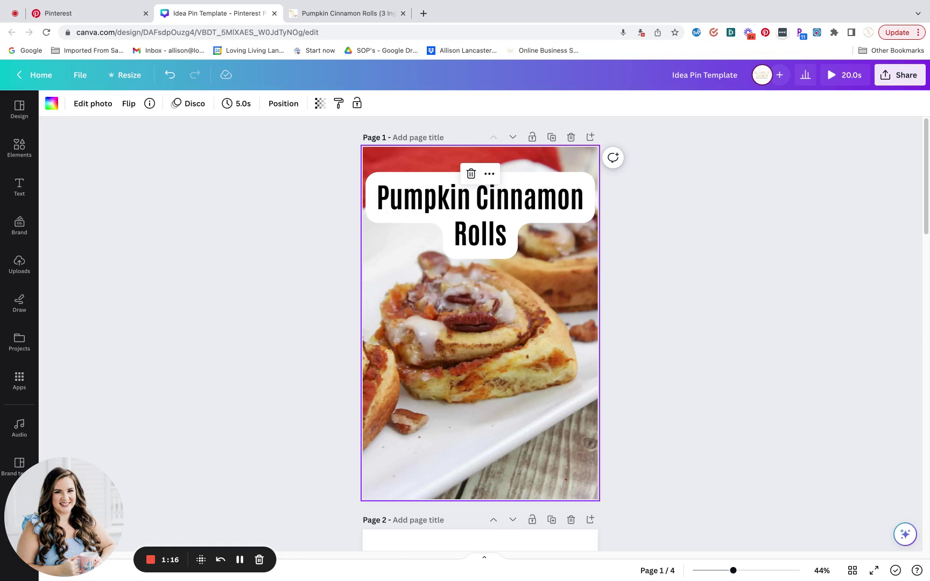
pyautogui.press('Escape')
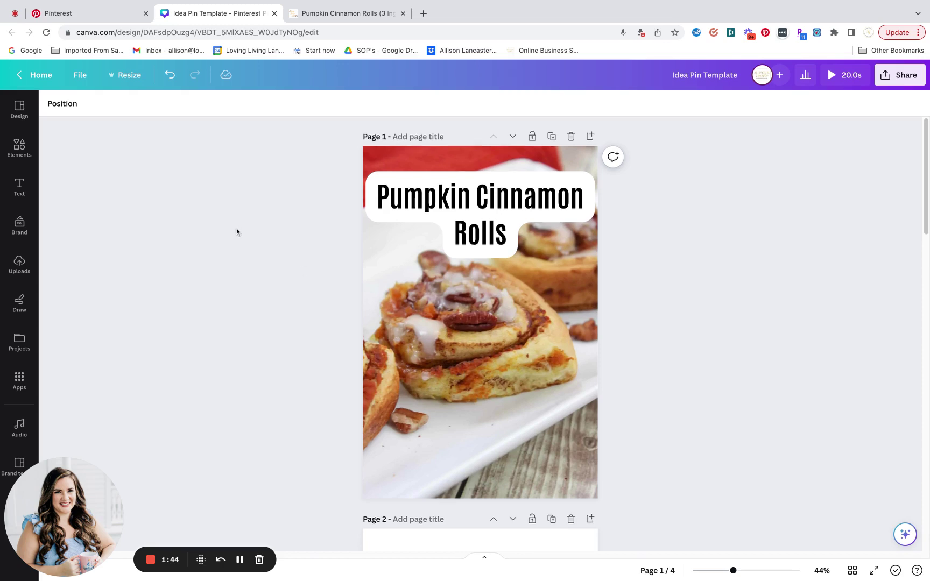
pyautogui.scroll(-15, 236, 231)
pyautogui.scroll(-3, 242, 238)
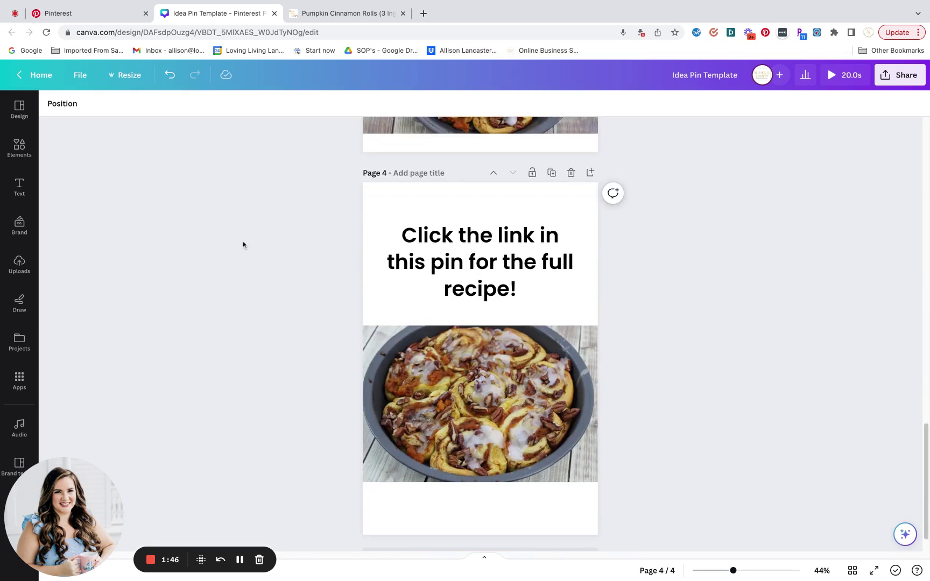
pyautogui.click(103, 16)
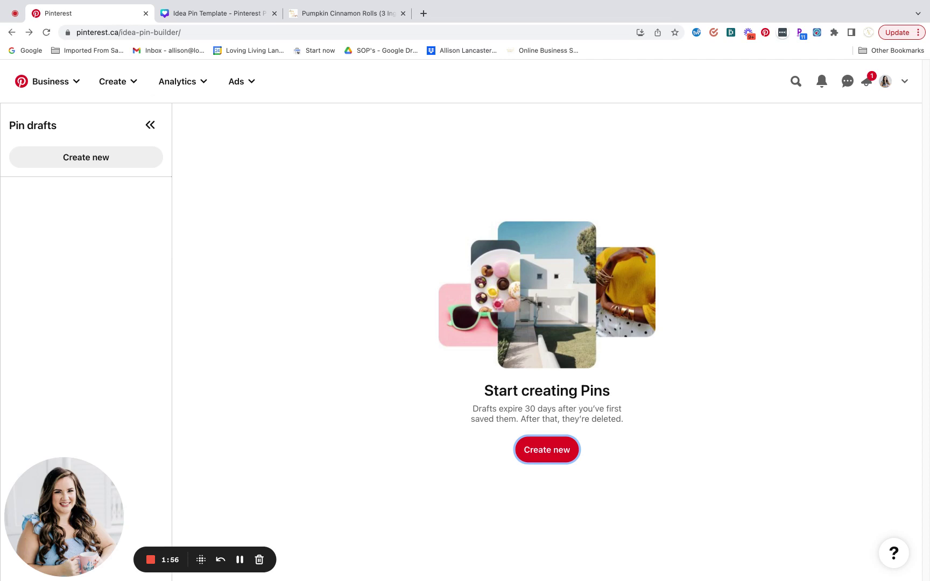
# Step: Create a new pin and upload the pumpkin cinnamon rolls video file
pyautogui.click(547, 451)
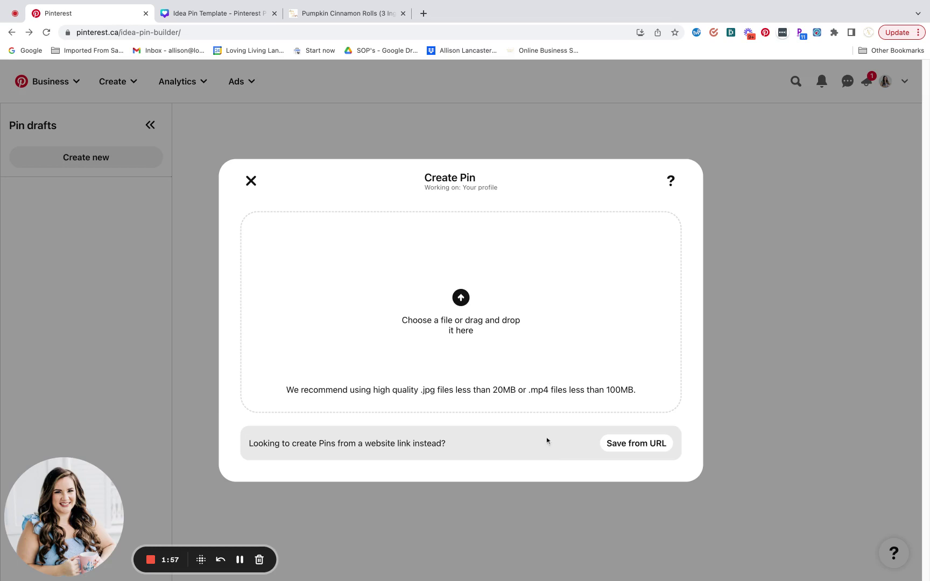
pyautogui.click(471, 298)
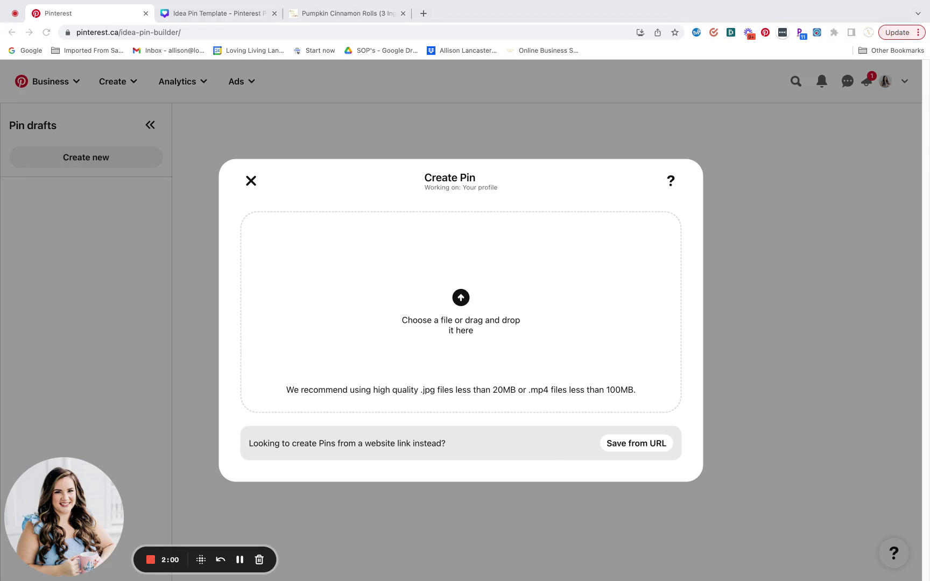
pyautogui.press('Return')
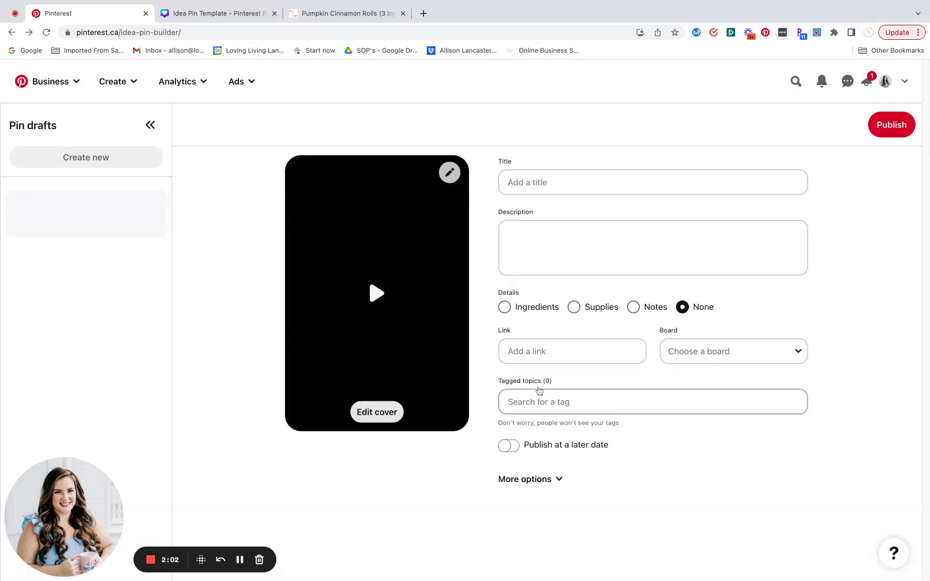
# Step: Copy the recipe title from the blog post into the pin's Title field
pyautogui.click(336, 16)
pyautogui.scroll(20, 332, 183)
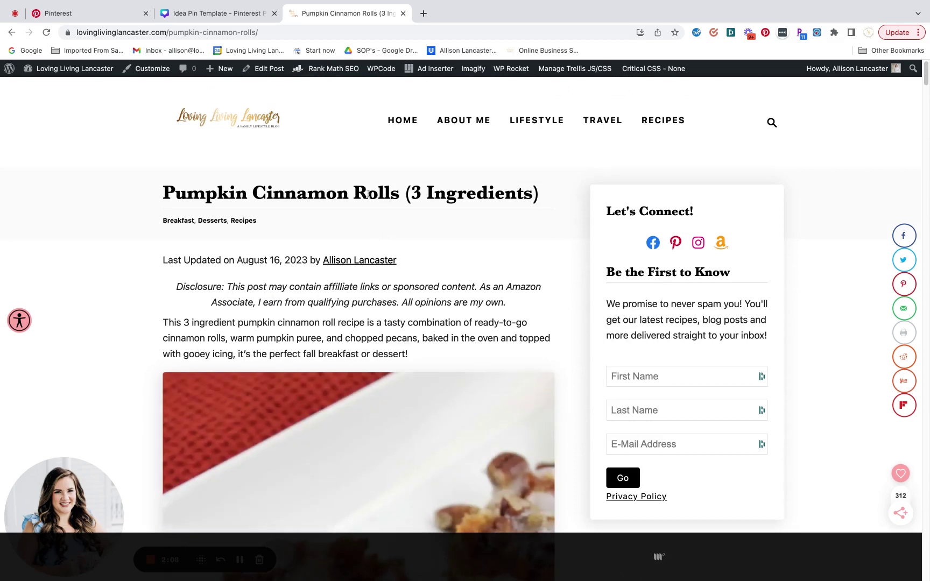
pyautogui.tripleClick(381, 199)
pyautogui.hotkey('ctrl', 'c')
pyautogui.click(120, 16)
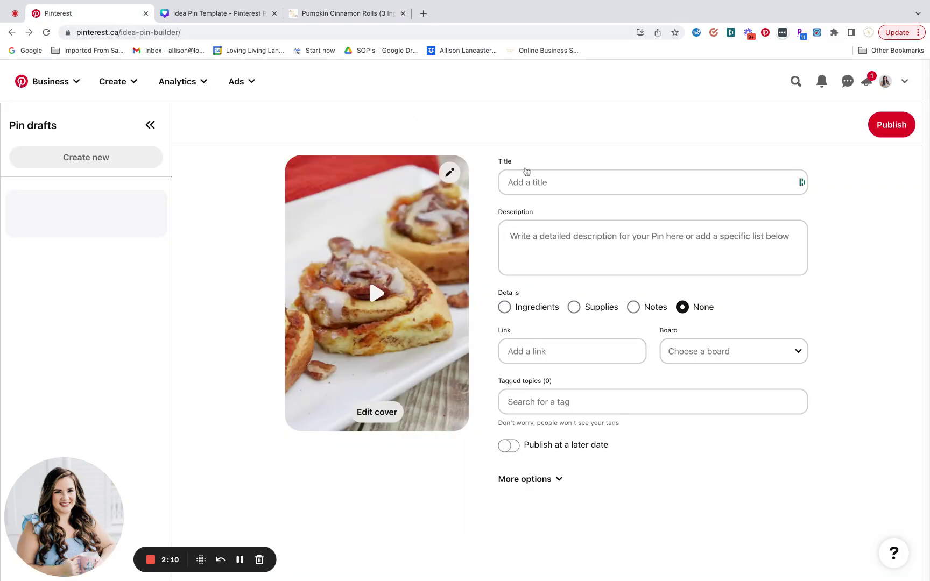
pyautogui.click(526, 177)
pyautogui.hotkey('ctrl', 'v')
# Step: Paste the recipe's intro paragraph into the pin Description
pyautogui.click(345, 13)
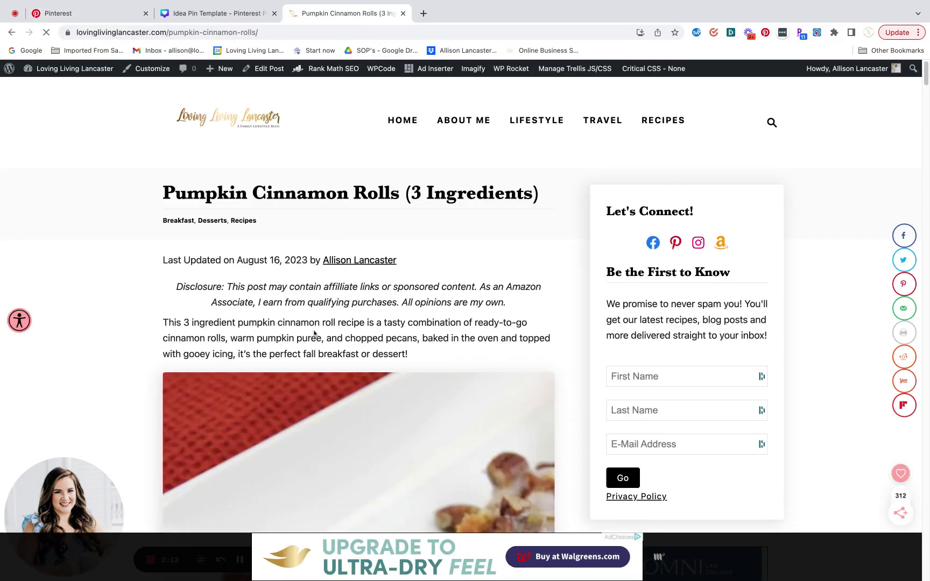
pyautogui.tripleClick(315, 334)
pyautogui.hotkey('ctrl', 'c')
pyautogui.click(107, 13)
pyautogui.click(553, 259)
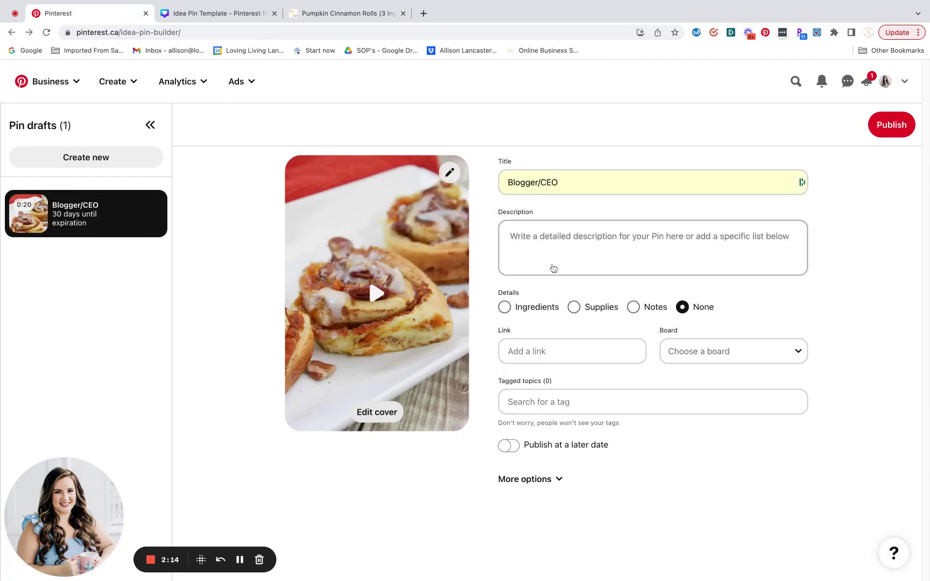
pyautogui.click(557, 256)
pyautogui.hotkey('ctrl', 'v')
# Step: Replace the wrong autofilled Title with 'Pumpkin Cinnamon Rolls (3 Ingredients)'
pyautogui.click(348, 14)
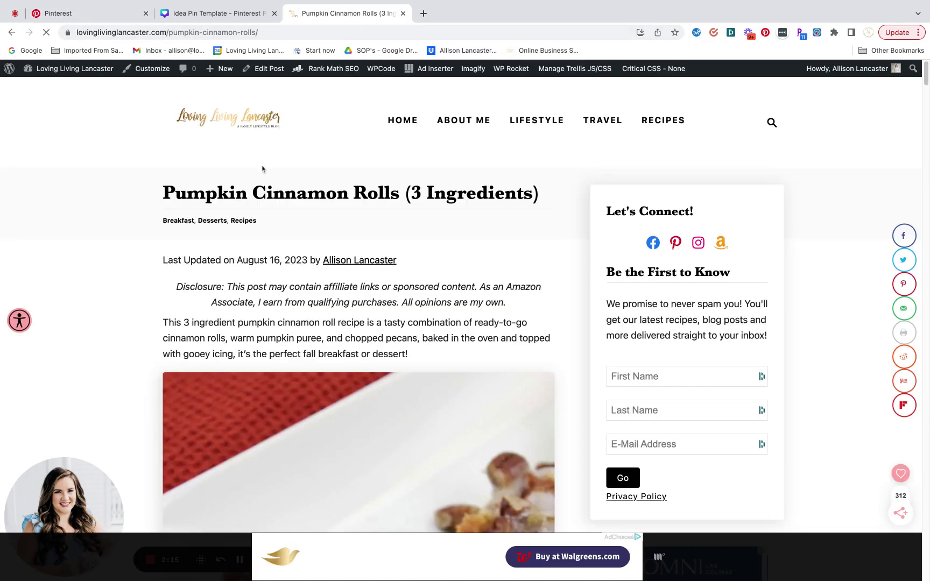
pyautogui.tripleClick(264, 193)
pyautogui.hotkey('ctrl', 'c')
pyautogui.click(108, 13)
pyautogui.doubleClick(600, 181)
pyautogui.hotkey('ctrl', 'a')
pyautogui.hotkey('ctrl', 'v')
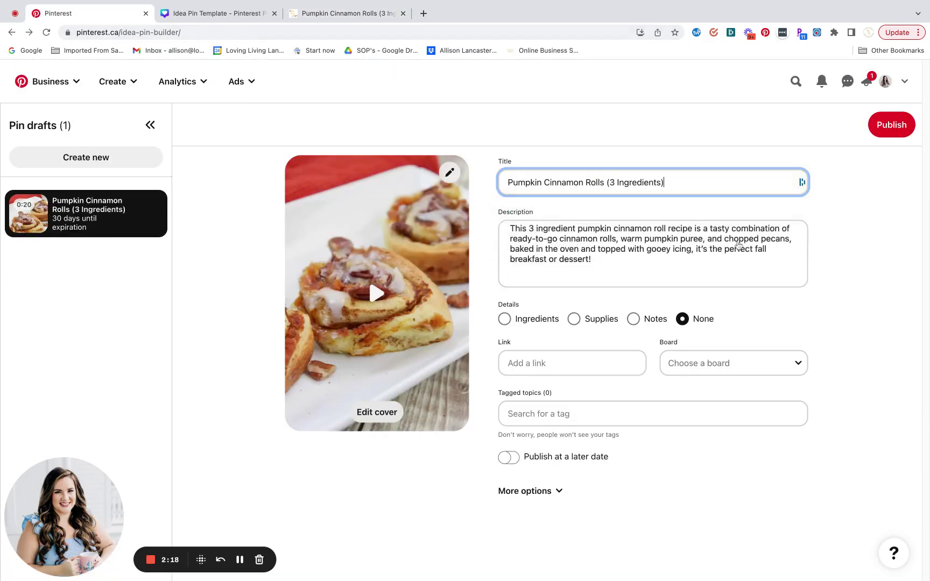
# Step: Copy the recipe page's web address into the pin's Link field
pyautogui.click(510, 366)
pyautogui.click(358, 14)
pyautogui.click(167, 33)
pyautogui.hotkey('ctrl', 'c')
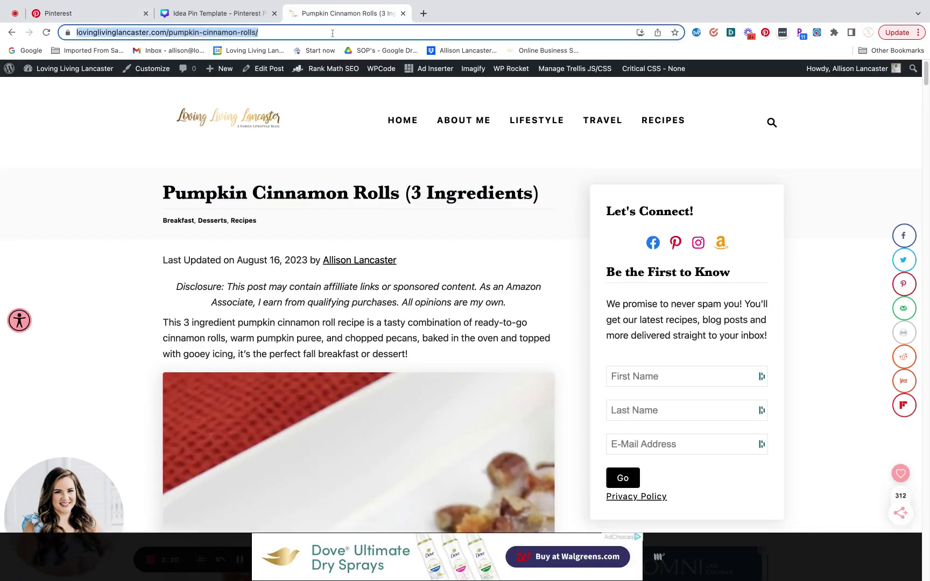
pyautogui.click(81, 14)
pyautogui.hotkey('ctrl', 'v')
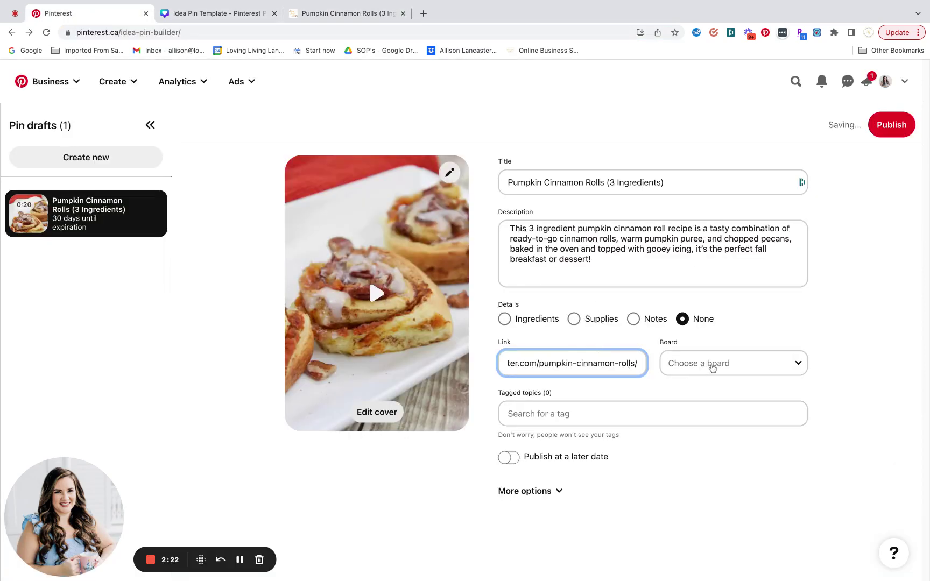
# Step: Save the pin to the Breakfast Recipes board and pick one of its sections
pyautogui.click(711, 363)
pyautogui.write('brea')
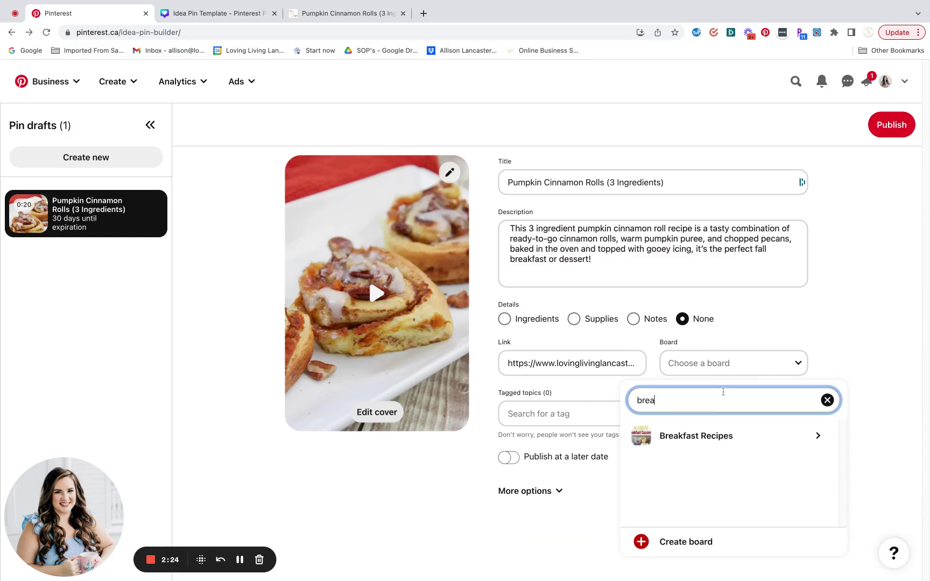
pyautogui.click(755, 441)
pyautogui.click(718, 425)
# Step: Add the Cinnamon Rolls and Pumpkin Dessert Recipes tagged topics
pyautogui.click(634, 415)
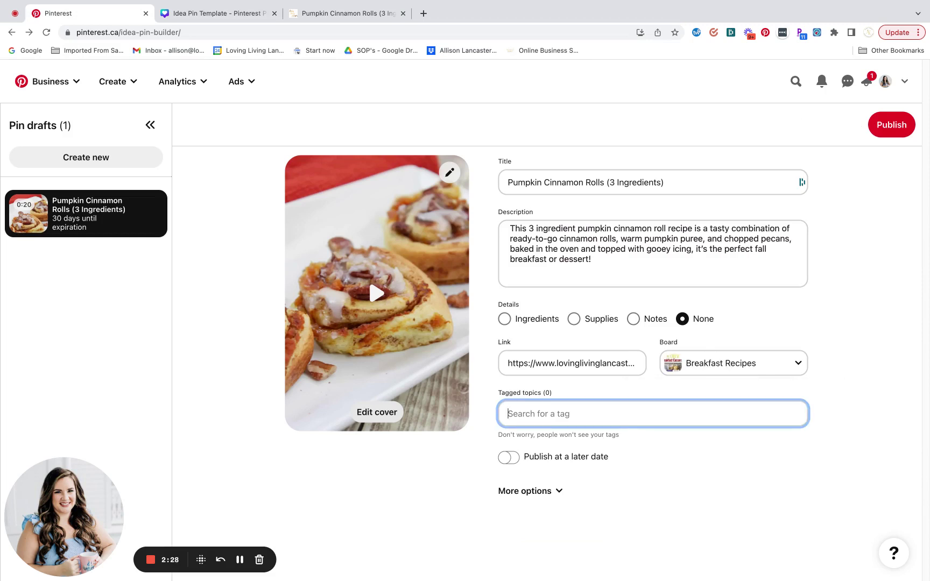
pyautogui.write('cinnamon')
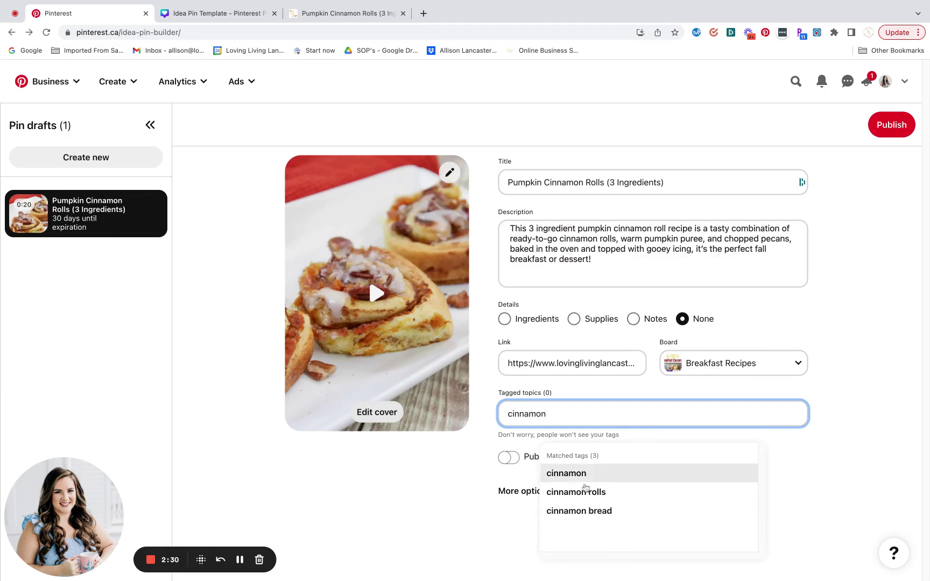
pyautogui.click(586, 491)
pyautogui.click(584, 415)
pyautogui.write('pumpkin')
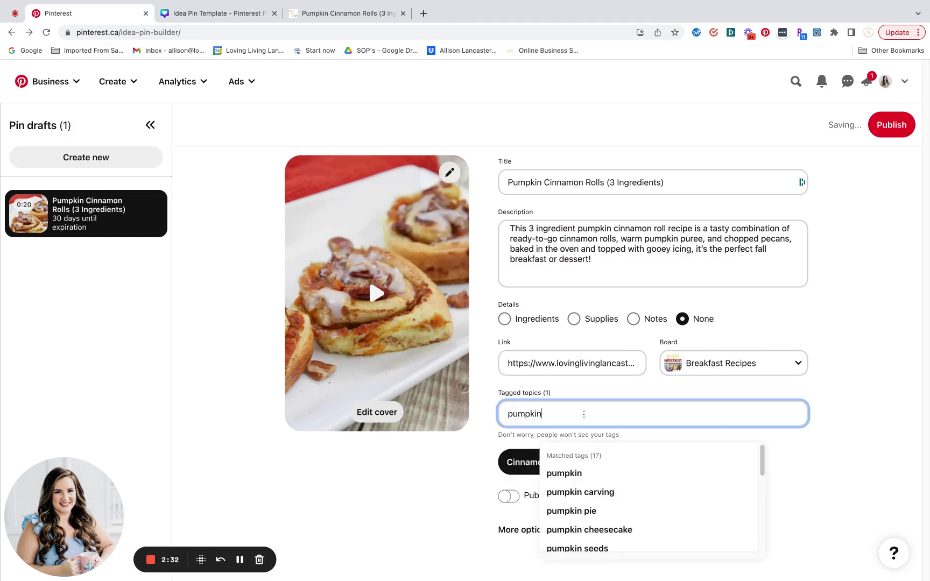
pyautogui.write(' des')
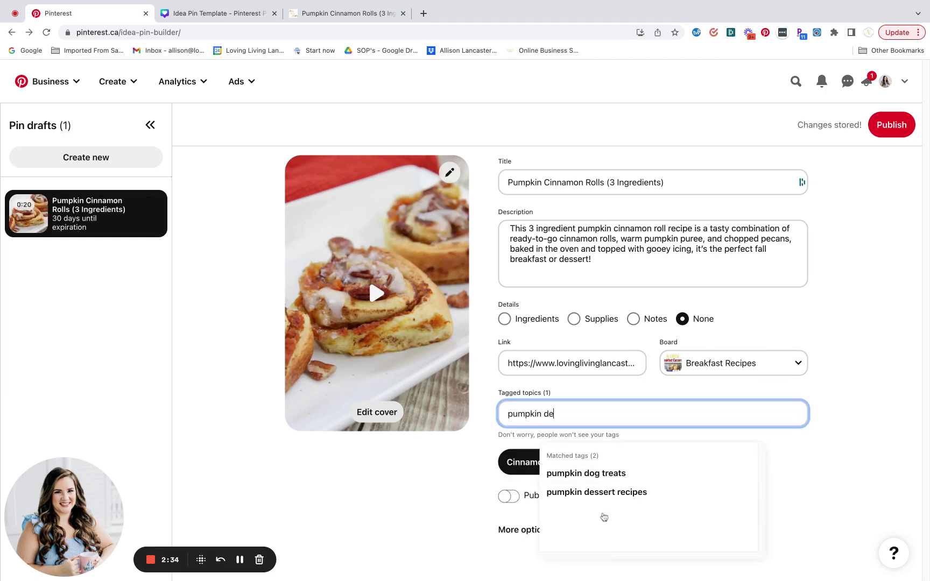
pyautogui.click(603, 477)
# Step: Try further topic searches like 'pumpkin break' and 'fall' variants without adding any
pyautogui.click(592, 413)
pyautogui.write('pumpkin break')
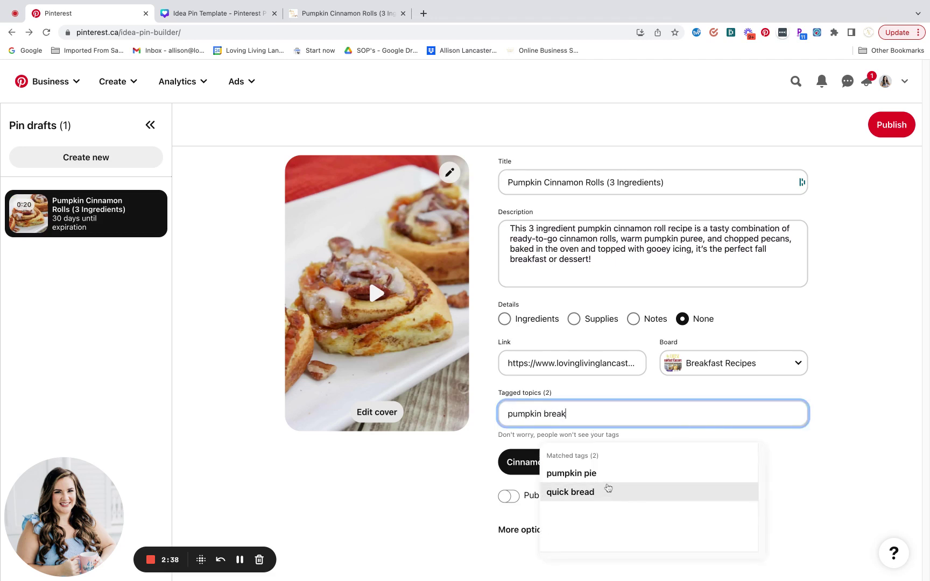
pyautogui.tripleClick(553, 415)
pyautogui.write('fall break')
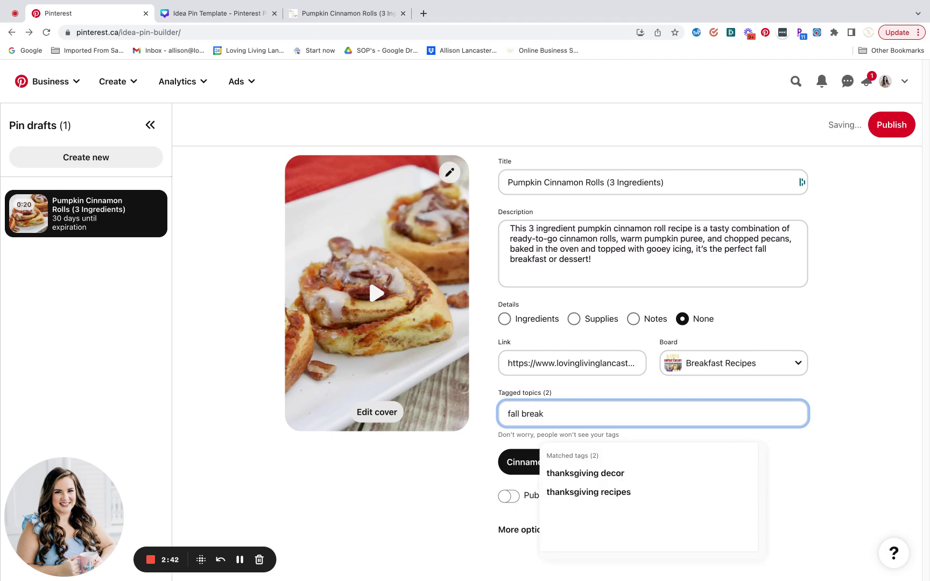
pyautogui.press('BackSpace')
pyautogui.press('BackSpace')
pyautogui.press('BackSpace')
pyautogui.press('BackSpace')
pyautogui.press('BackSpace')
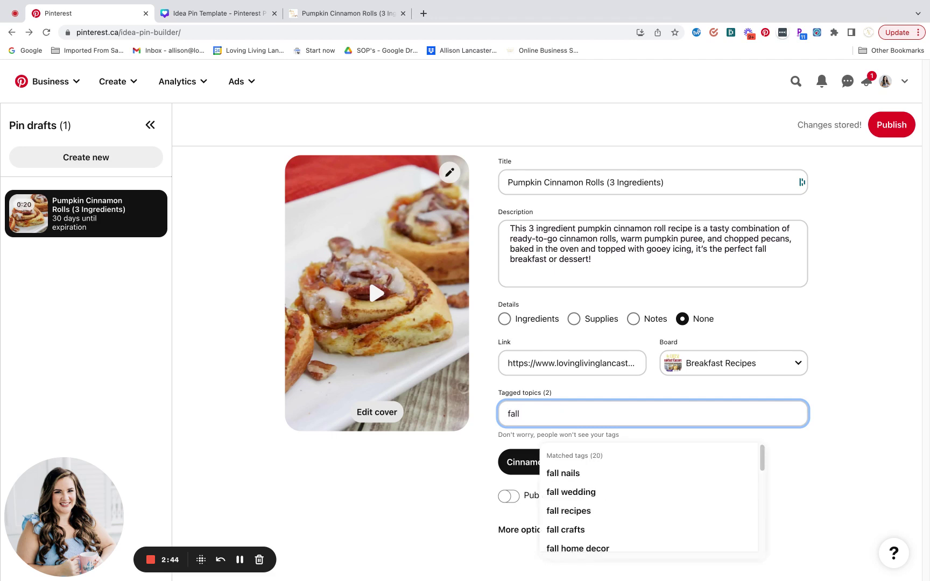
pyautogui.write('deco')
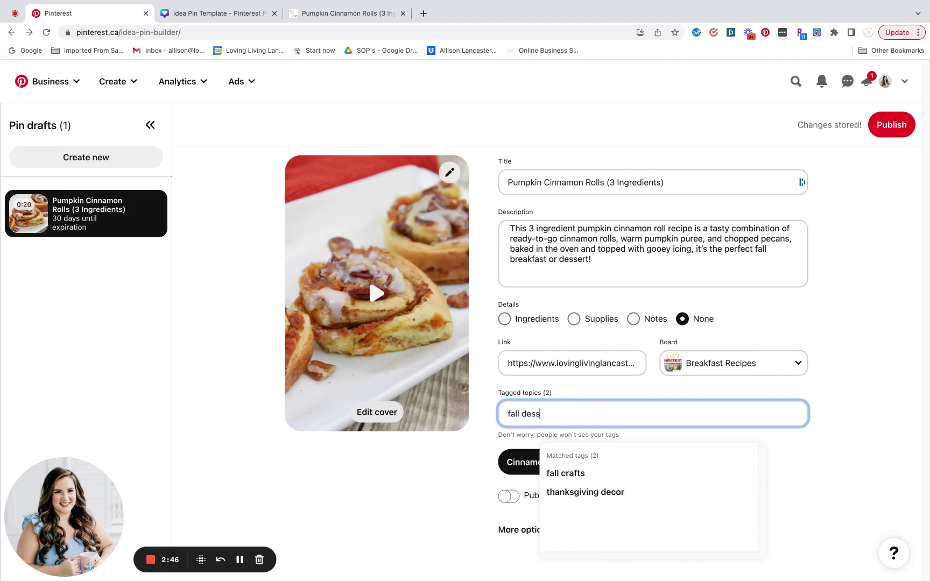
pyautogui.press('BackSpace')
pyautogui.press('BackSpace')
pyautogui.press('BackSpace')
pyautogui.press('BackSpace')
pyautogui.press('BackSpace')
pyautogui.press('BackSpace')
pyautogui.press('BackSpace')
pyautogui.press('BackSpace')
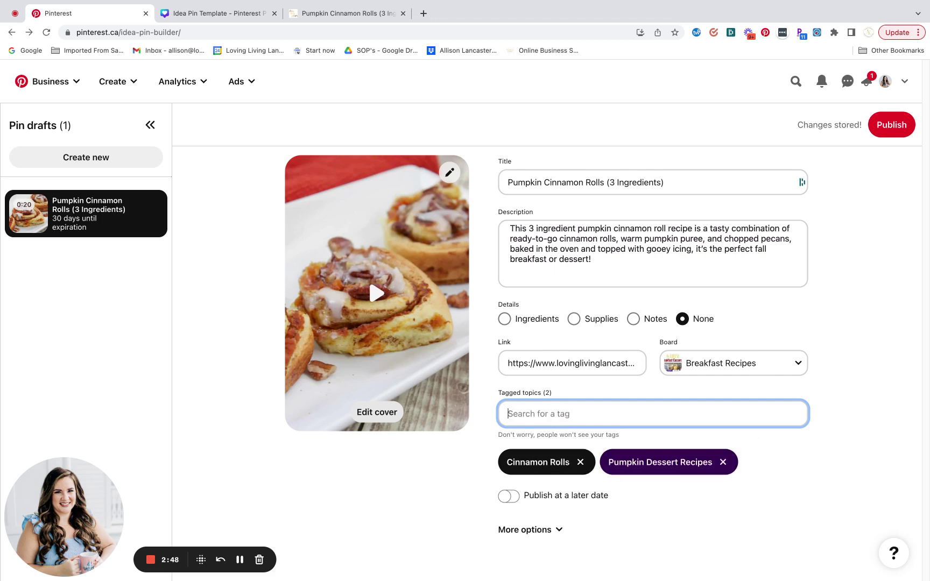
# Step: Add the Thanksgiving Recipes topic and set the titled Pumpkin Cinnamon Rolls frame as cover
pyautogui.write('thanks')
pyautogui.click(594, 471)
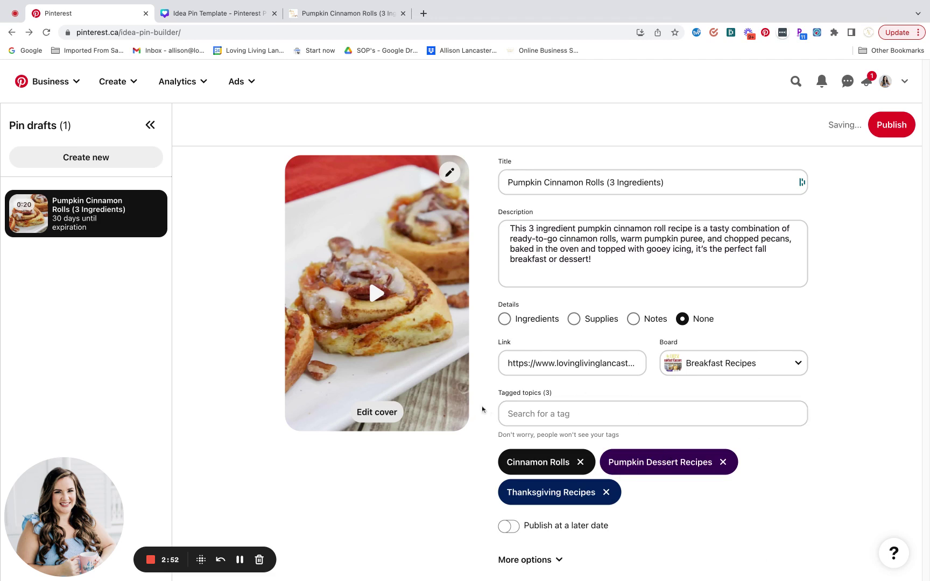
pyautogui.click(385, 417)
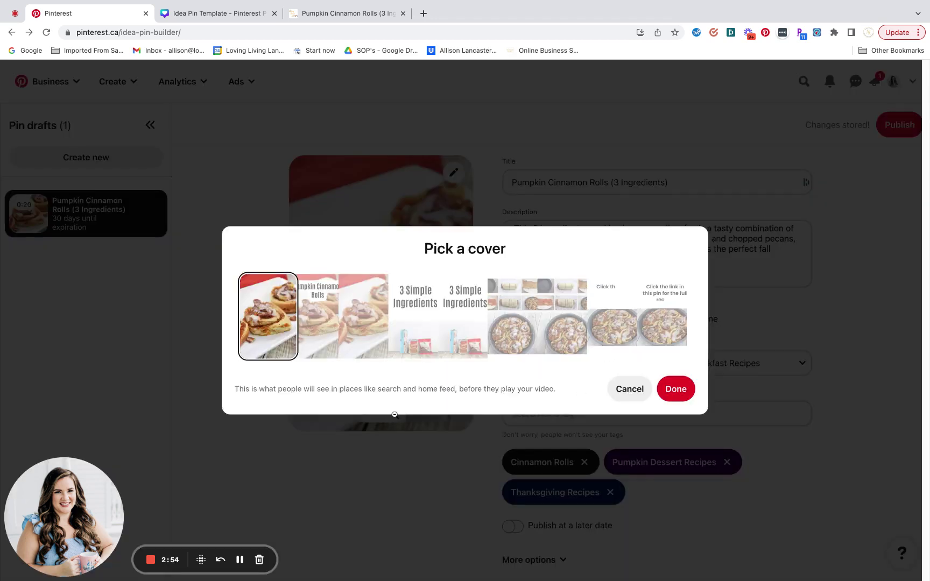
pyautogui.moveTo(289, 335); pyautogui.dragTo(332, 338)
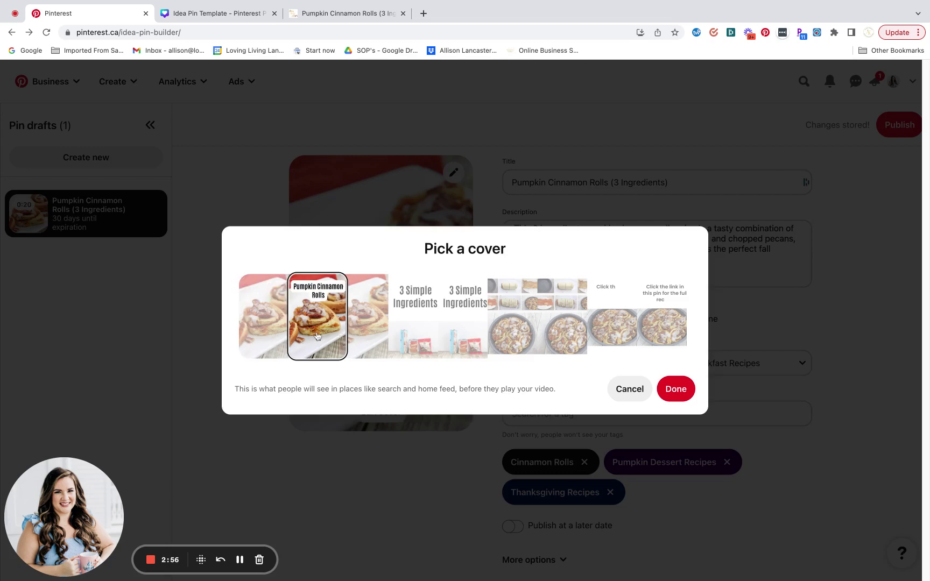
pyautogui.click(663, 391)
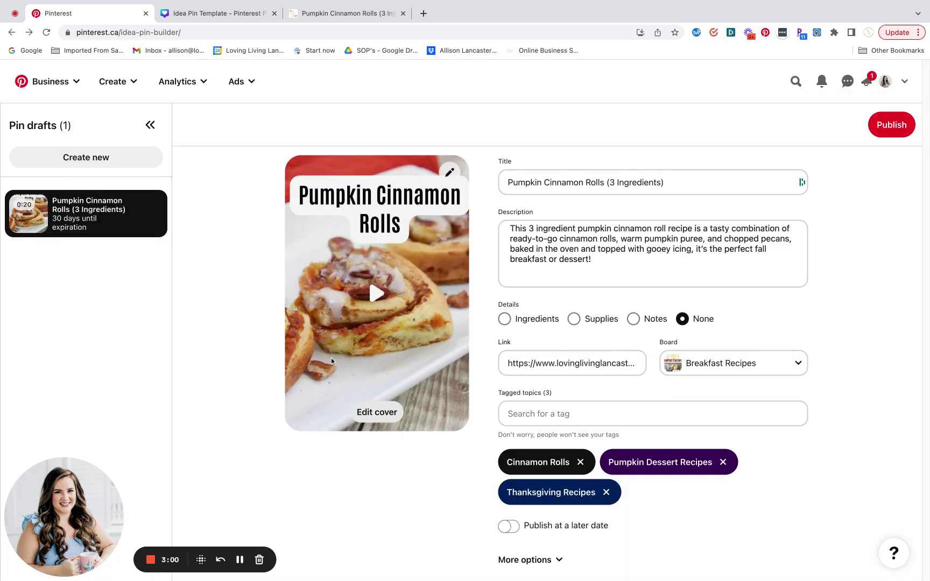
# Step: Recheck the cover choice and publish the idea pin
pyautogui.click(376, 412)
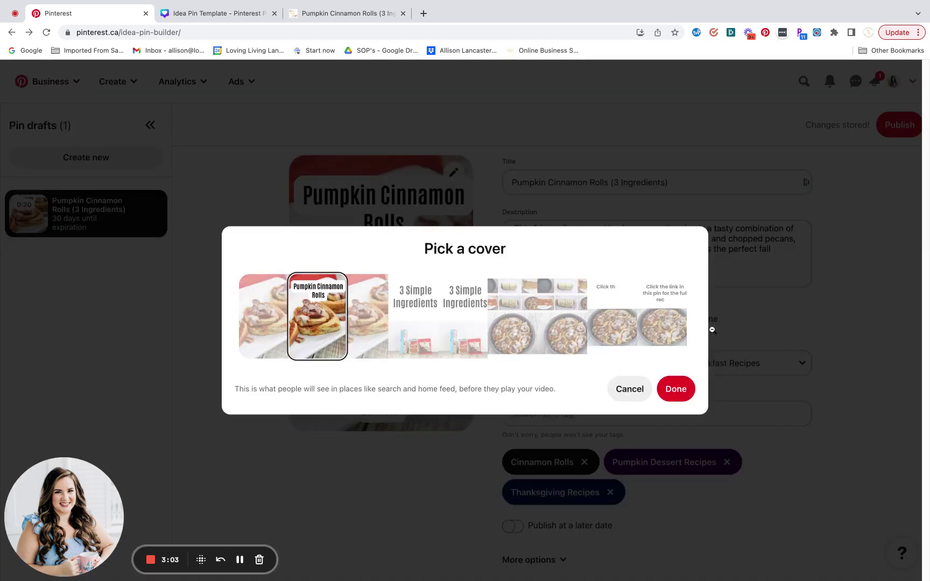
pyautogui.click(670, 398)
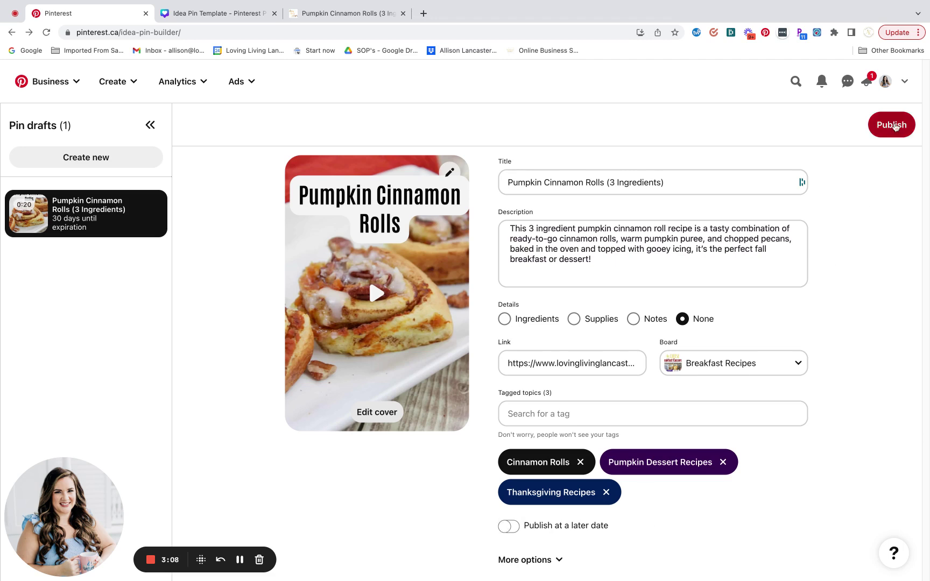
pyautogui.click(893, 124)
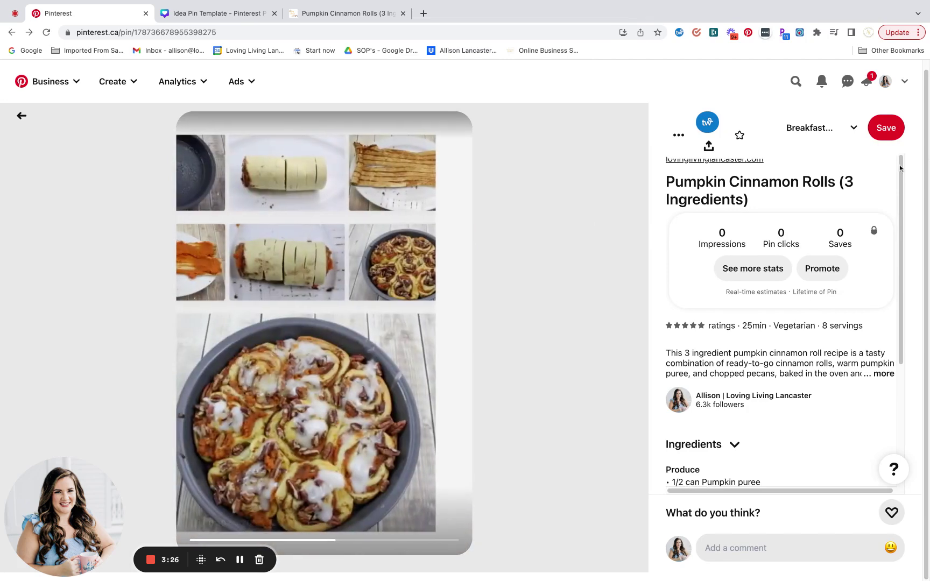
# Step: Reload the profile and open the new Pumpkin Cinnamon Rolls pin to check it
pyautogui.click(885, 81)
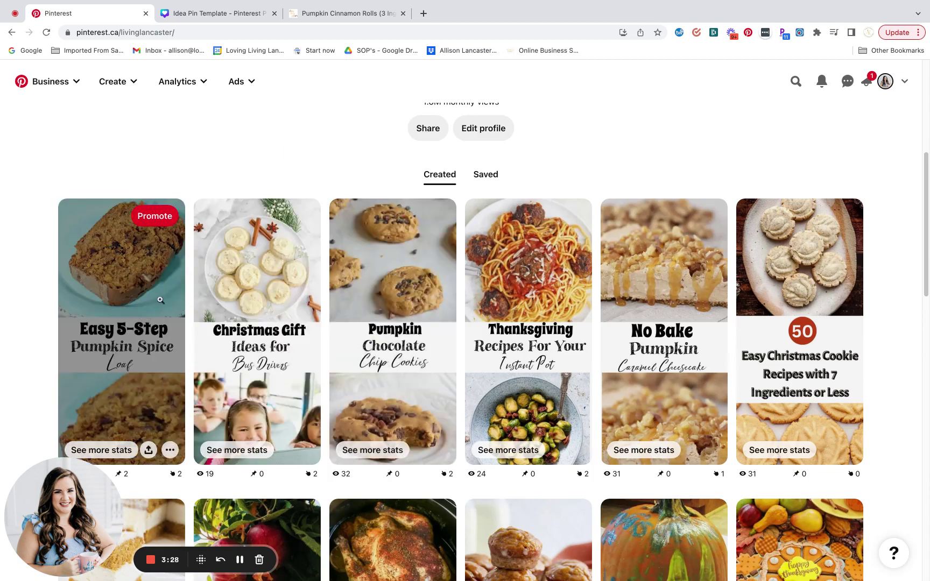
pyautogui.click(46, 32)
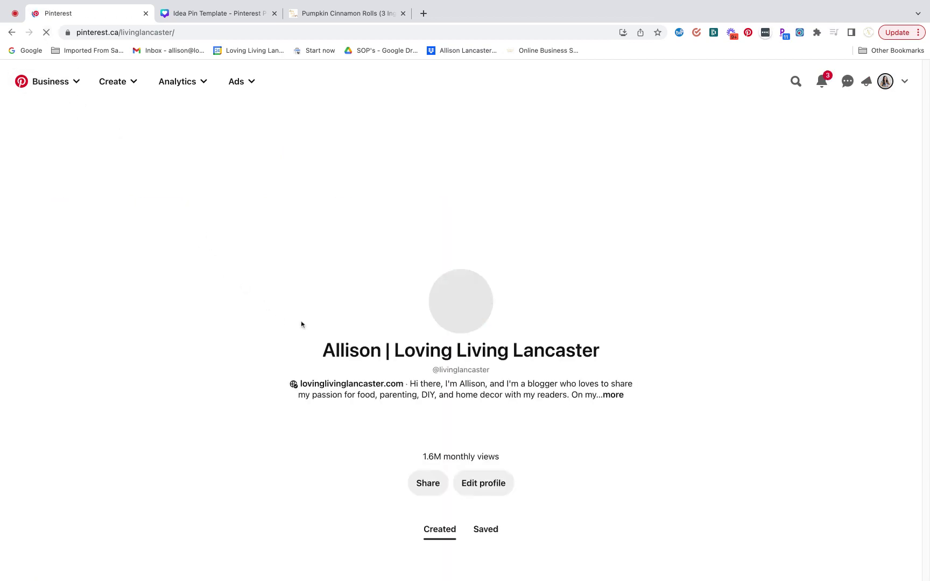
pyautogui.scroll(-3, 259, 318)
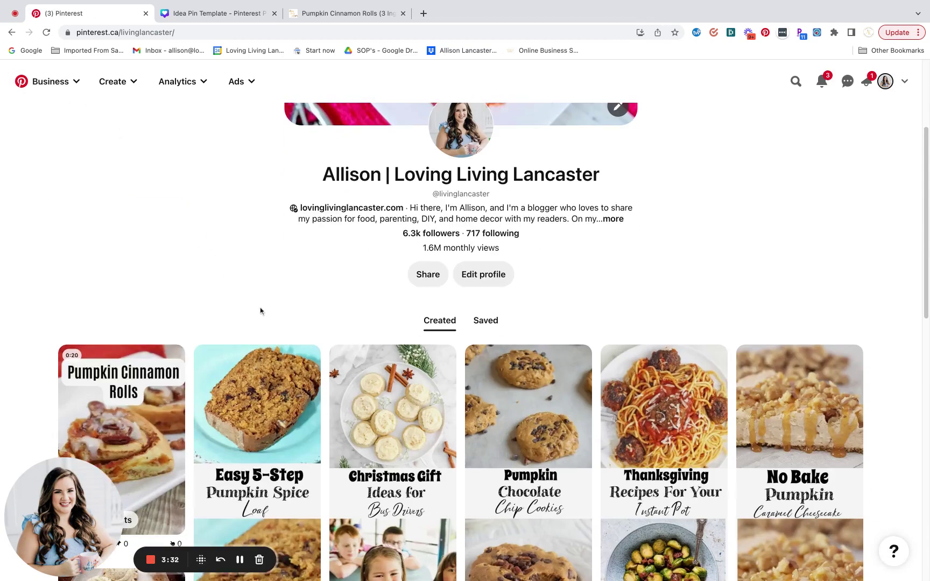
pyautogui.click(150, 396)
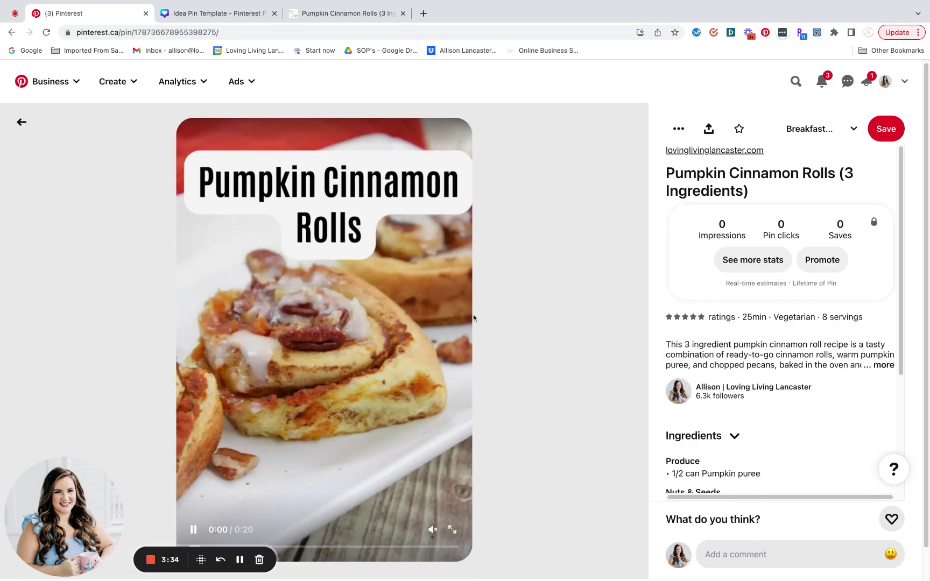
pyautogui.click(22, 122)
# Step: Back on the profile, switch to the Saved boards view
pyautogui.scroll(-1, 172, 248)
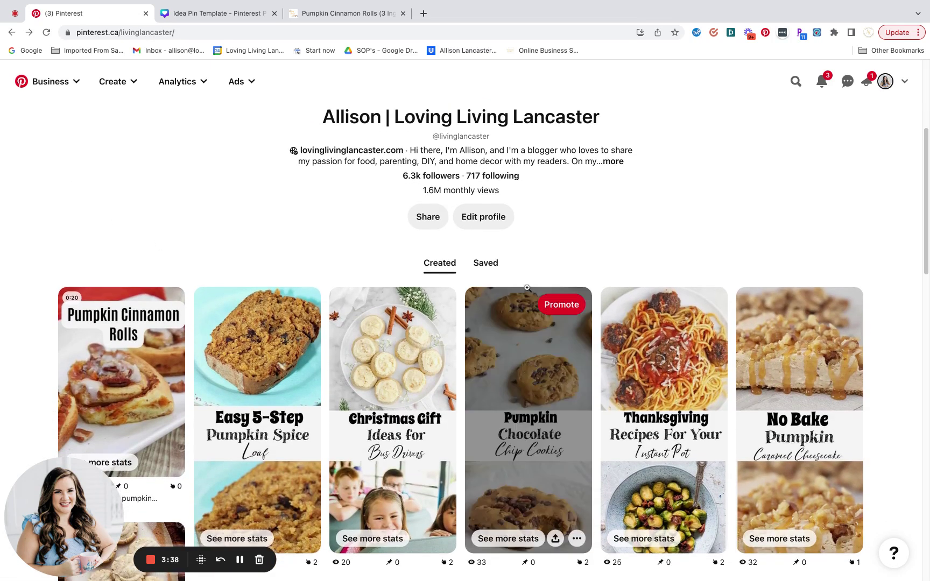
pyautogui.click(485, 266)
pyautogui.scroll(-8, 743, 320)
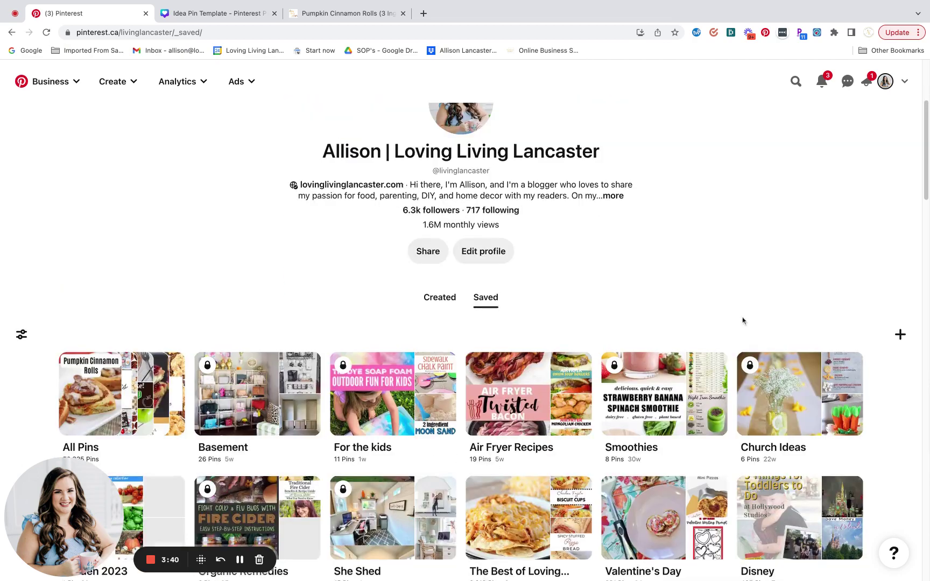
pyautogui.scroll(5, 927, 291)
# Step: Start a standard Pin from the Create menu and upload the Pumpkin Cinnamon Rolls video
pyautogui.click(898, 310)
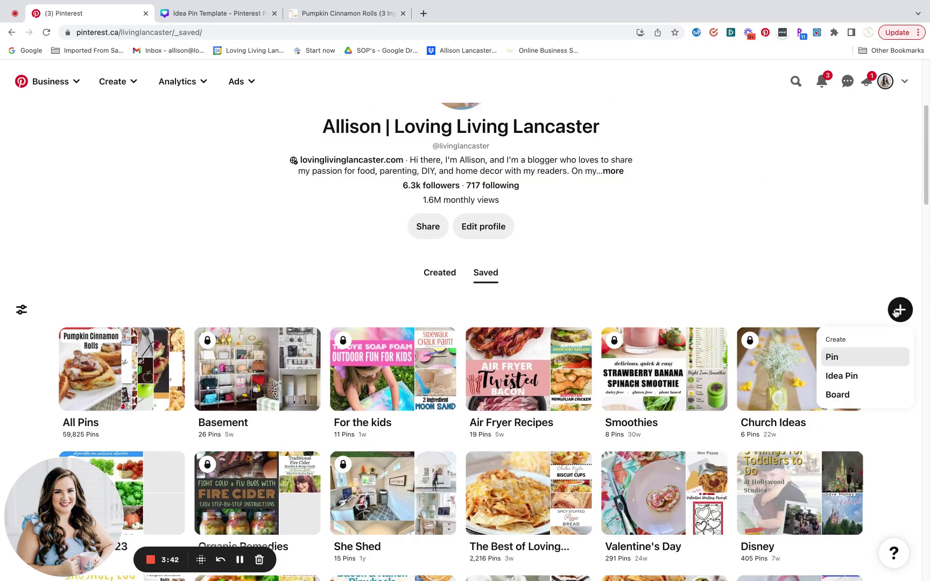
pyautogui.click(852, 360)
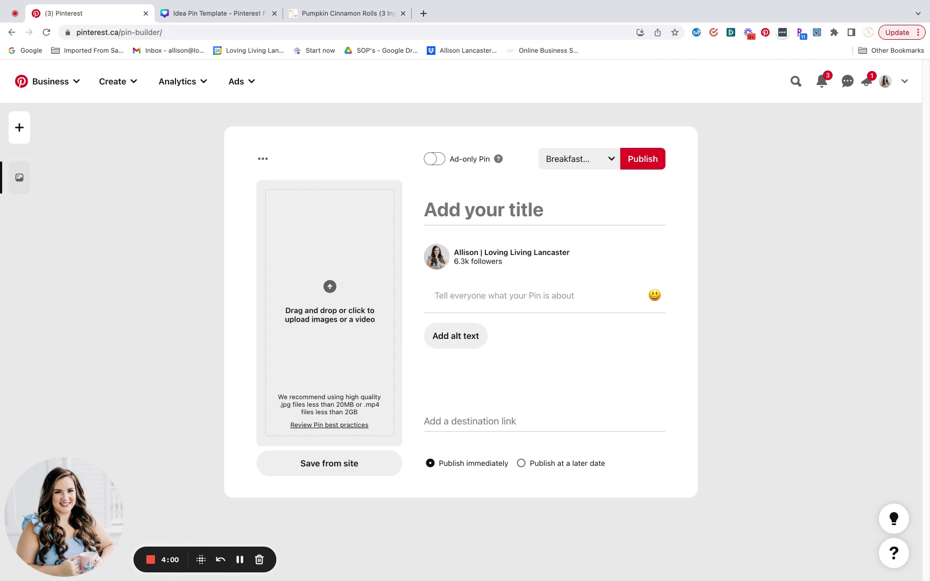
pyautogui.click(341, 307)
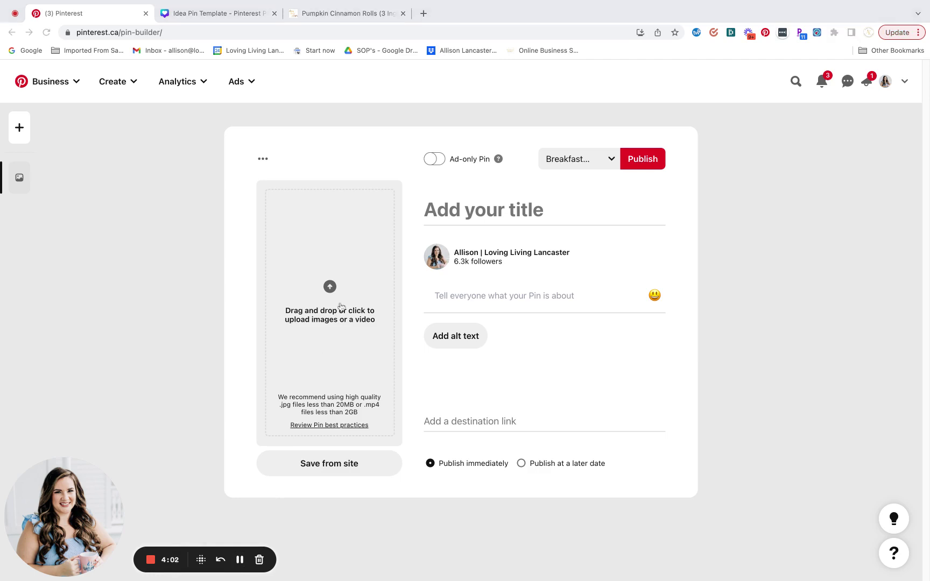
pyautogui.press('Return')
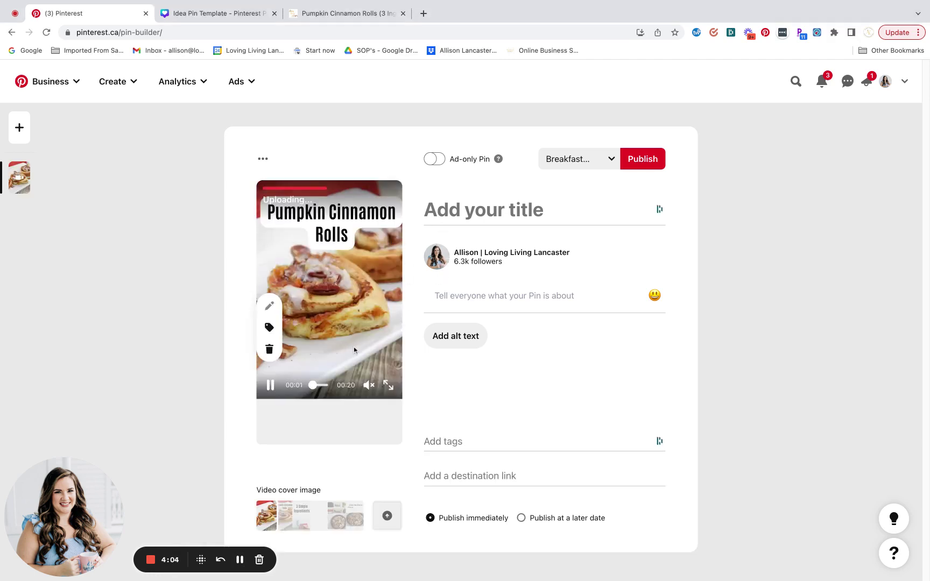
# Step: Copy the blog post title into the pin's title
pyautogui.click(345, 13)
pyautogui.tripleClick(345, 189)
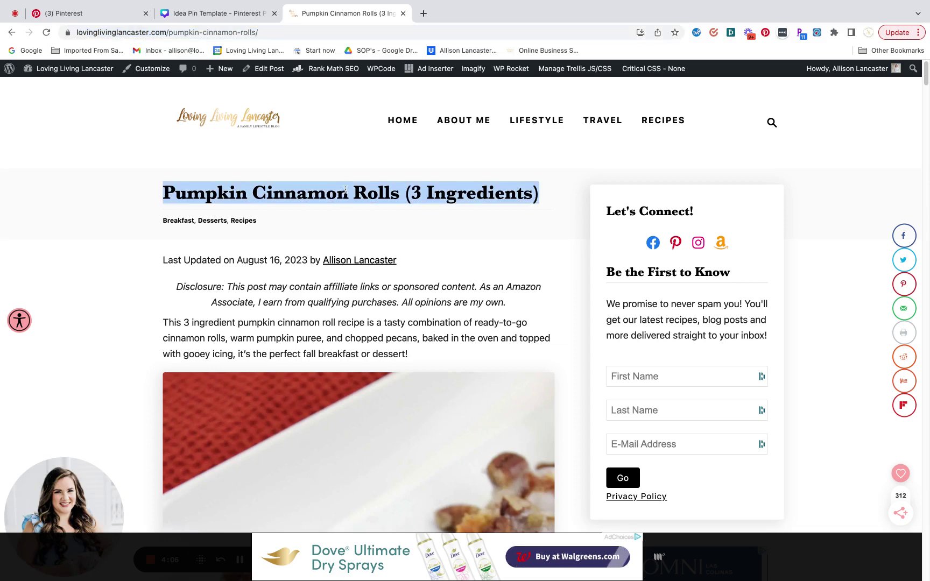
pyautogui.press('super+c')
pyautogui.click(86, 13)
pyautogui.click(456, 208)
pyautogui.press('super+v')
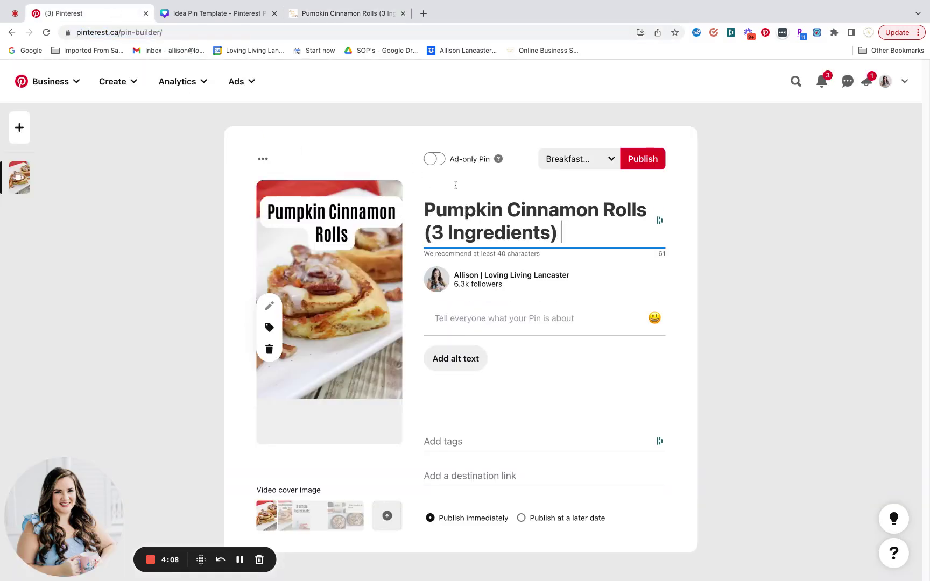
# Step: Copy the blog's intro paragraph into the pin description
pyautogui.click(358, 12)
pyautogui.tripleClick(320, 335)
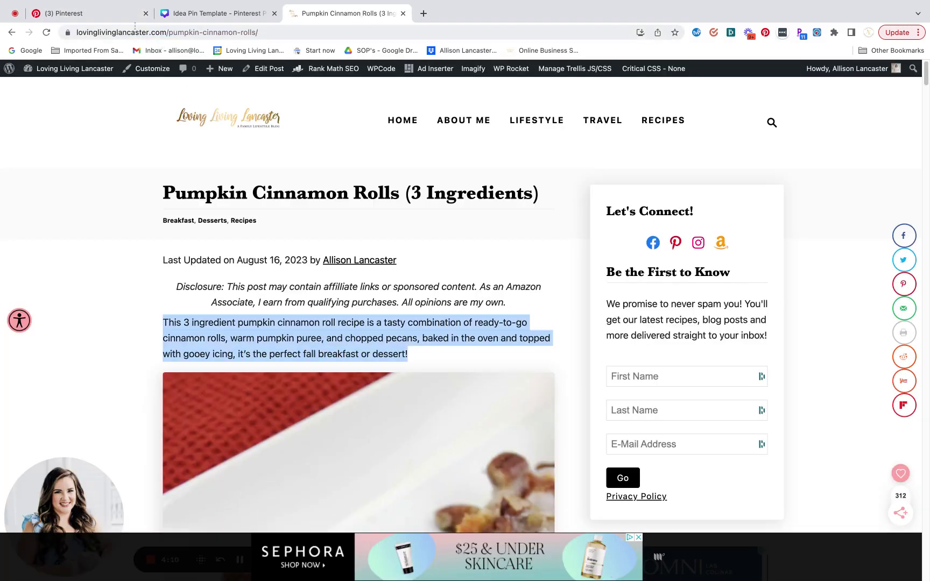
pyautogui.press('super+c')
pyautogui.click(110, 14)
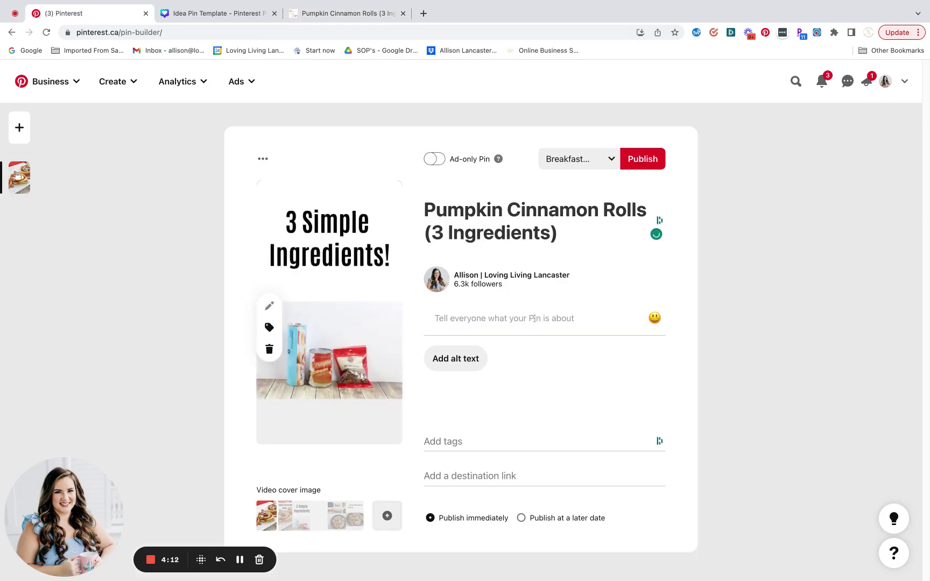
pyautogui.click(534, 318)
pyautogui.press('super+v')
# Step: Copy the recipe page URL into the destination link field
pyautogui.click(349, 13)
pyautogui.click(370, 33)
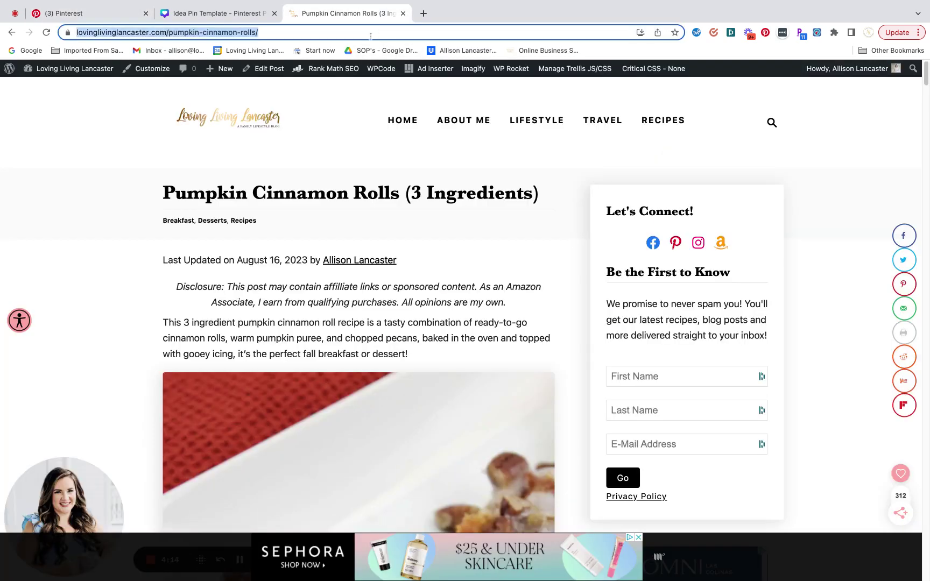
pyautogui.press('super+c')
pyautogui.click(104, 14)
pyautogui.click(531, 473)
pyautogui.press('super+v')
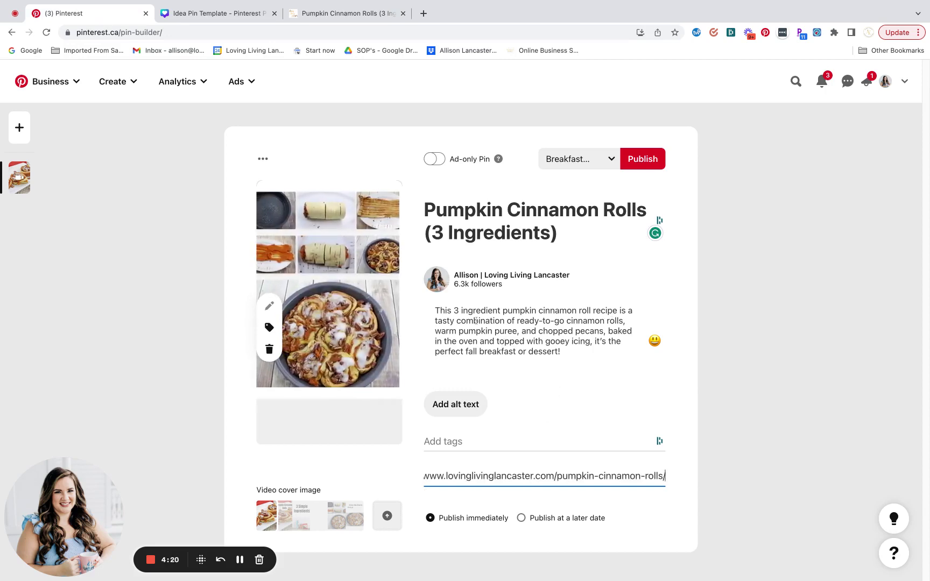
# Step: Insert 'delicious fall breakfast and' before 'tasty' and change the later 'fall' to 'Thanksgiving morning'
pyautogui.click(640, 324)
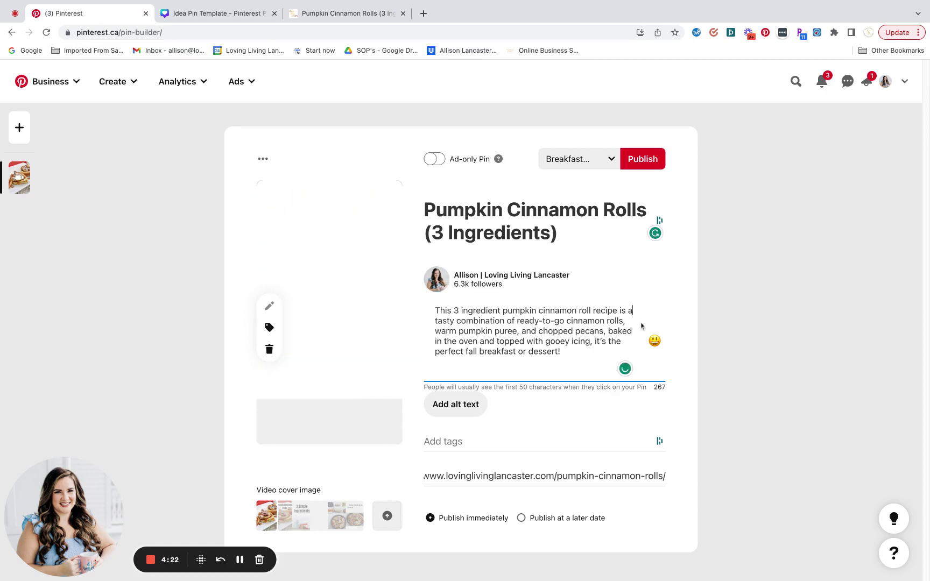
pyautogui.write('delicious fall breakfast')
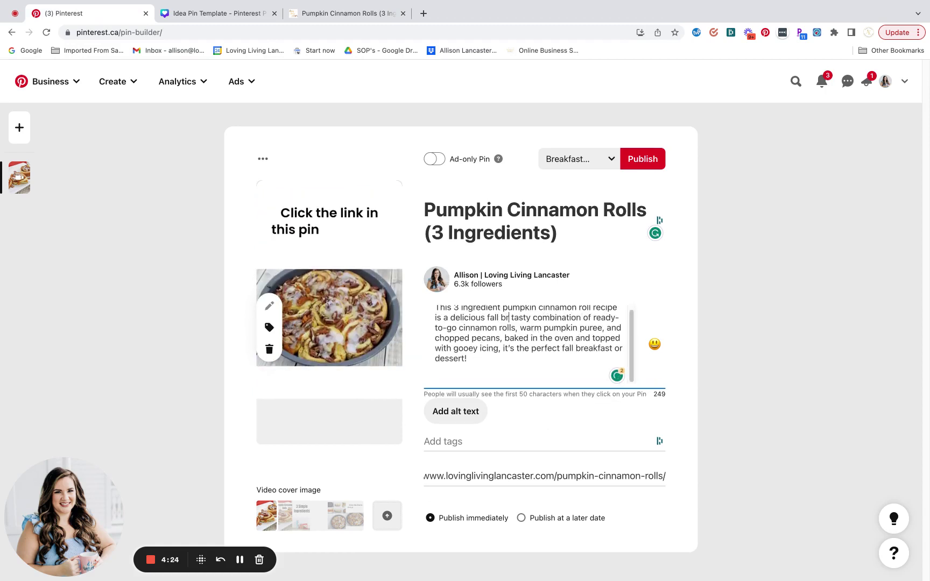
pyautogui.write(' and')
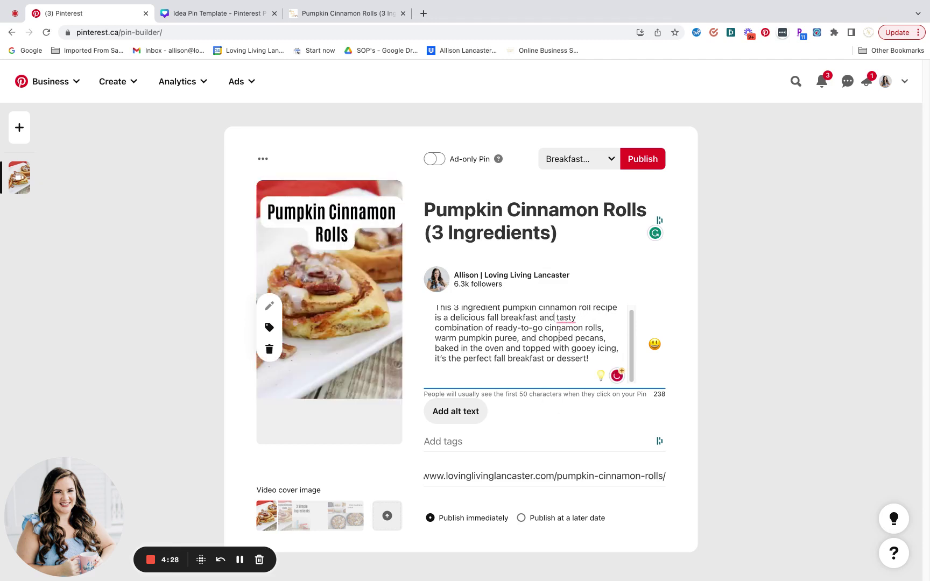
pyautogui.click(524, 359)
pyautogui.write('Thanksgiving morning')
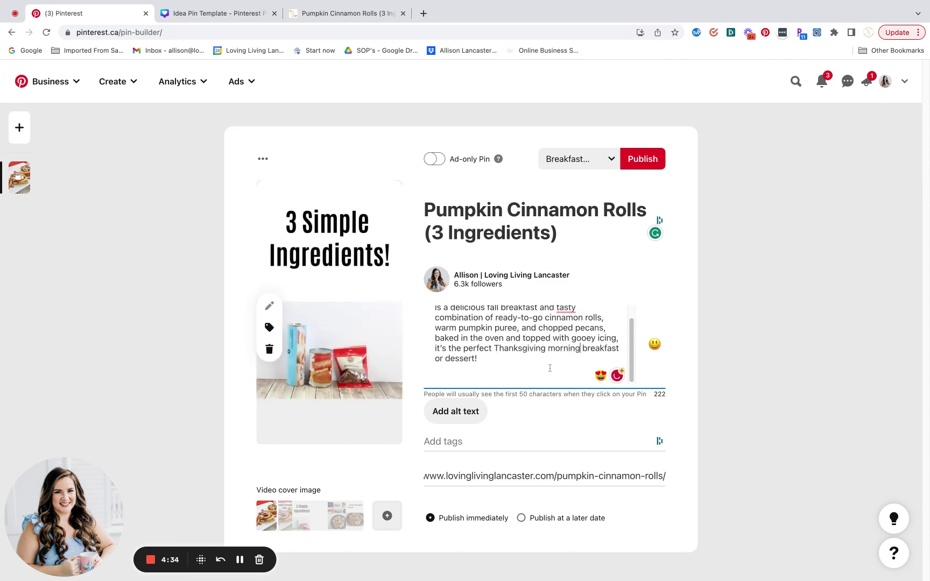
# Step: Start a tag, dismiss the autofill popup, and try the keyword 'thanksgiving breakfast'
pyautogui.click(478, 439)
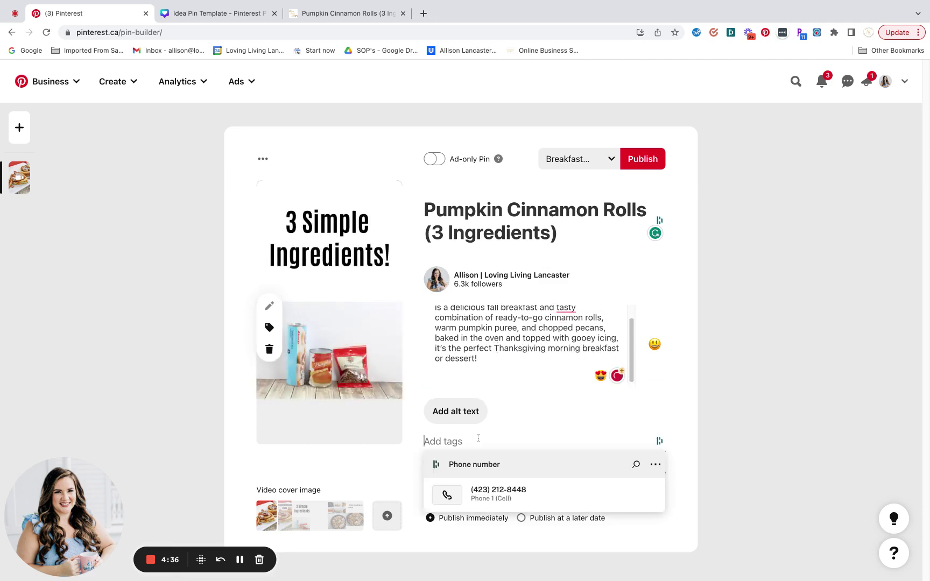
pyautogui.click(655, 465)
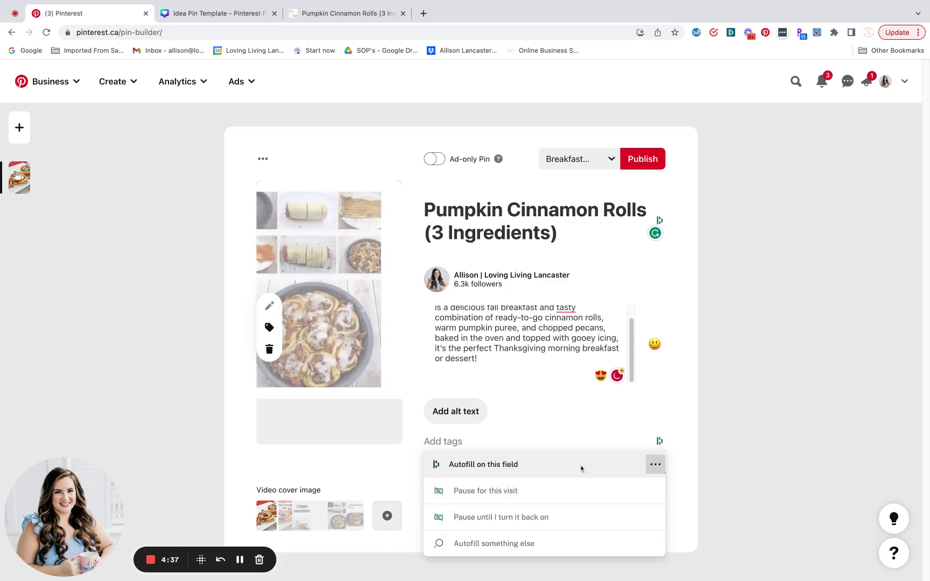
pyautogui.click(528, 491)
pyautogui.write('thanksiving')
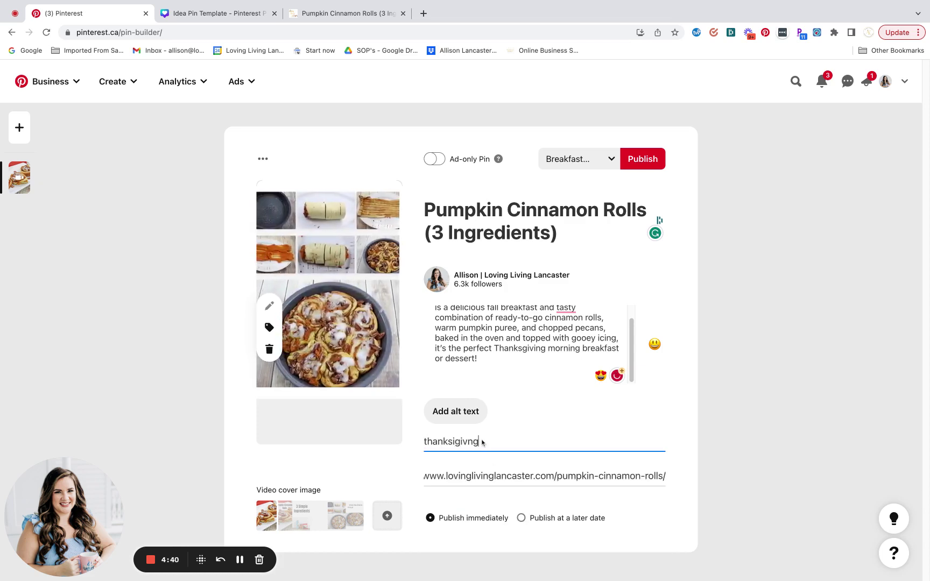
pyautogui.press('BackSpace')
pyautogui.press('BackSpace')
pyautogui.press('BackSpace')
pyautogui.press('BackSpace')
pyautogui.press('BackSpace')
pyautogui.write('giving breakfast')
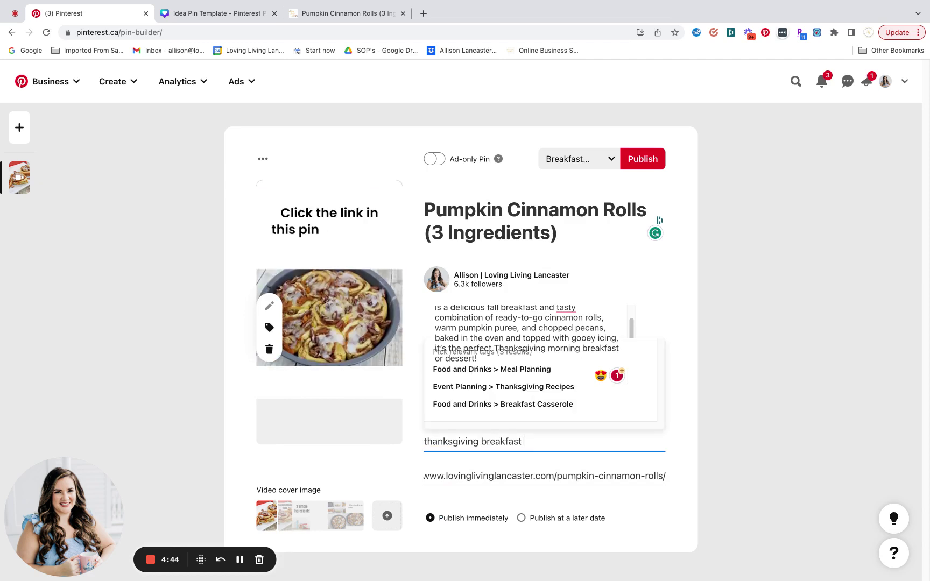
pyautogui.press('Down')
pyautogui.press('Down')
pyautogui.press('Down')
pyautogui.click(526, 382)
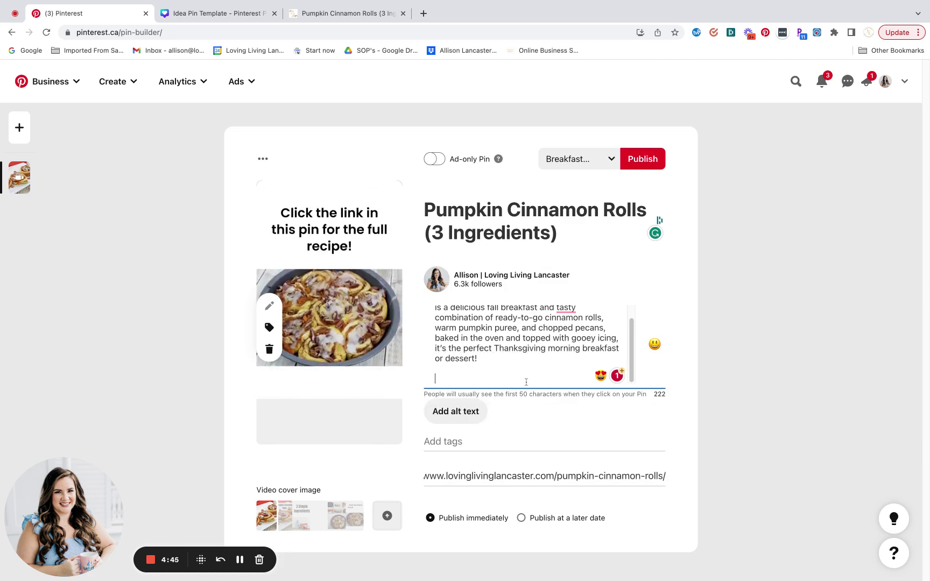
# Step: Try the tag keywords 'thanksgiving', 'fall breakfast' and 'fall', including the Fall Recipes suggestion
pyautogui.click(506, 443)
pyautogui.write('thanksgiving')
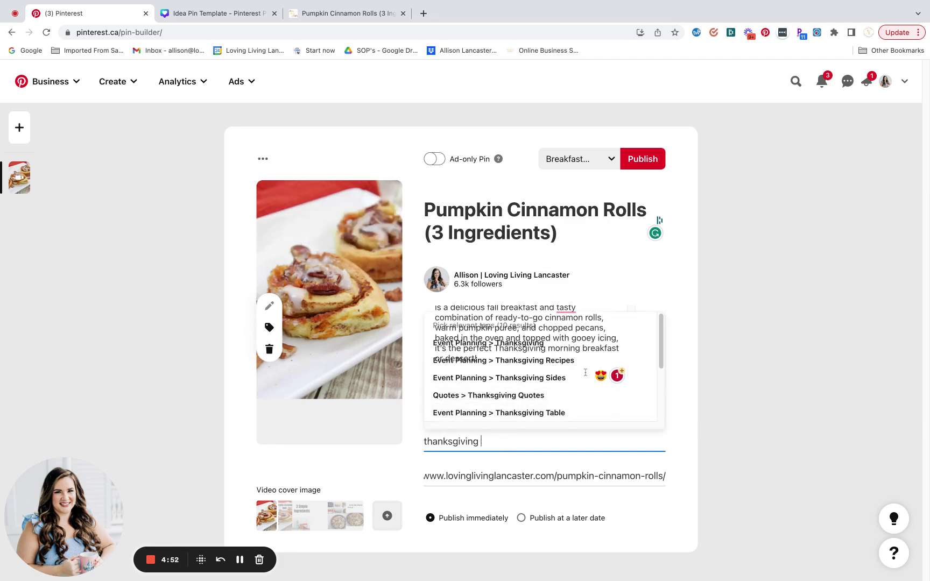
pyautogui.scroll(-1, 660, 360)
pyautogui.scroll(-2, 661, 361)
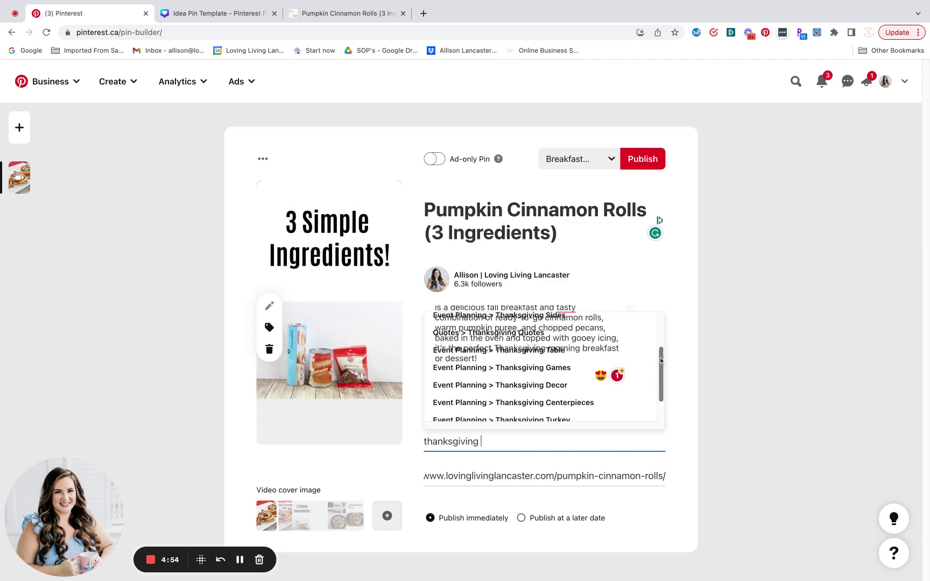
pyautogui.scroll(4, 661, 361)
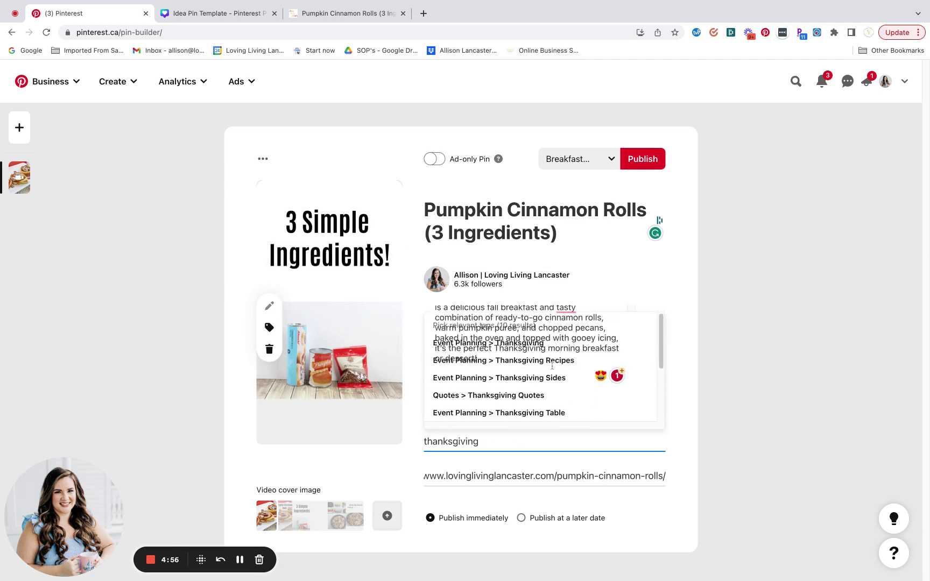
pyautogui.doubleClick(491, 439)
pyautogui.write('fall br')
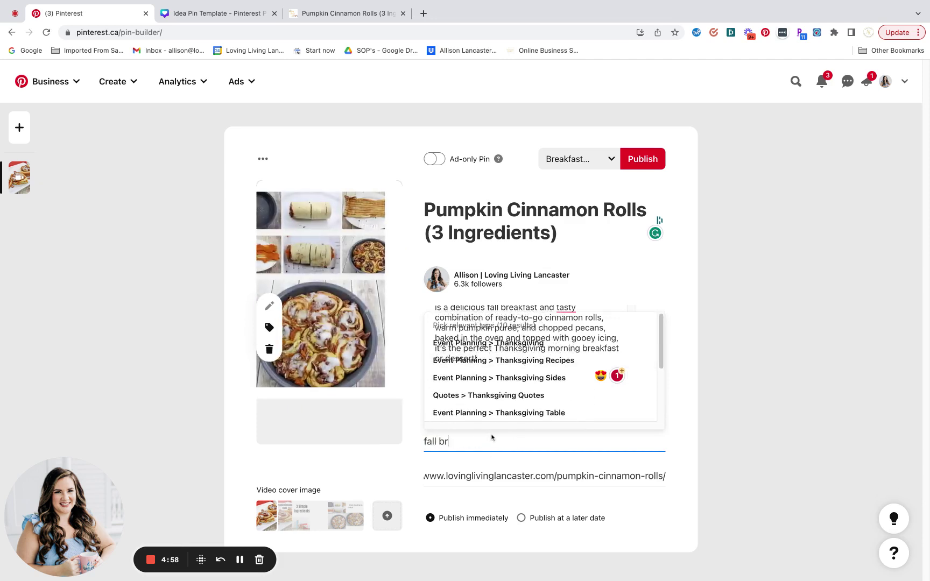
pyautogui.write('eakfast')
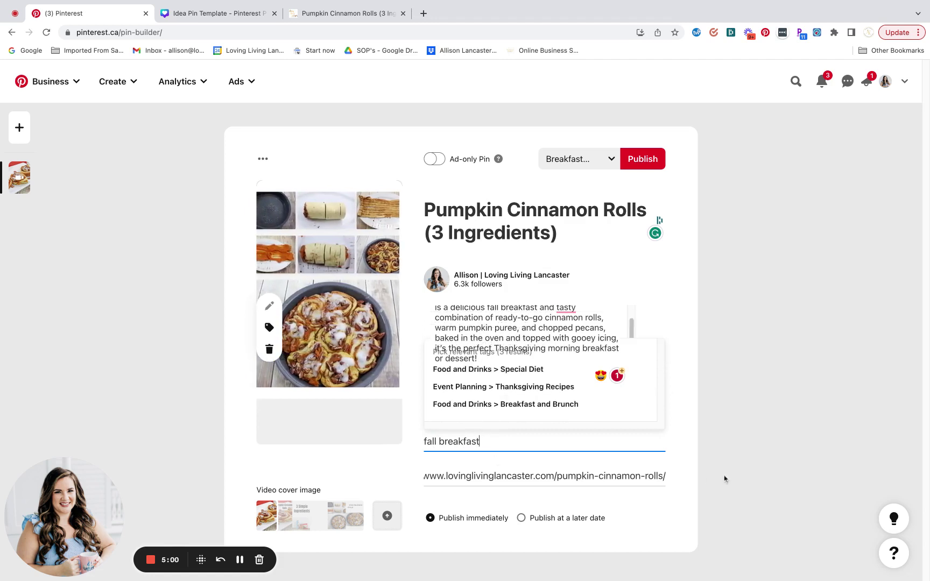
pyautogui.press('BackSpace')
pyautogui.press('BackSpace')
pyautogui.press('BackSpace')
pyautogui.press('BackSpace')
pyautogui.press('BackSpace')
pyautogui.press('BackSpace')
pyautogui.press('BackSpace')
pyautogui.press('BackSpace')
pyautogui.press('BackSpace')
pyautogui.press('BackSpace')
pyautogui.press('BackSpace')
pyautogui.press('BackSpace')
pyautogui.press('BackSpace')
pyautogui.press('BackSpace')
pyautogui.write('fall')
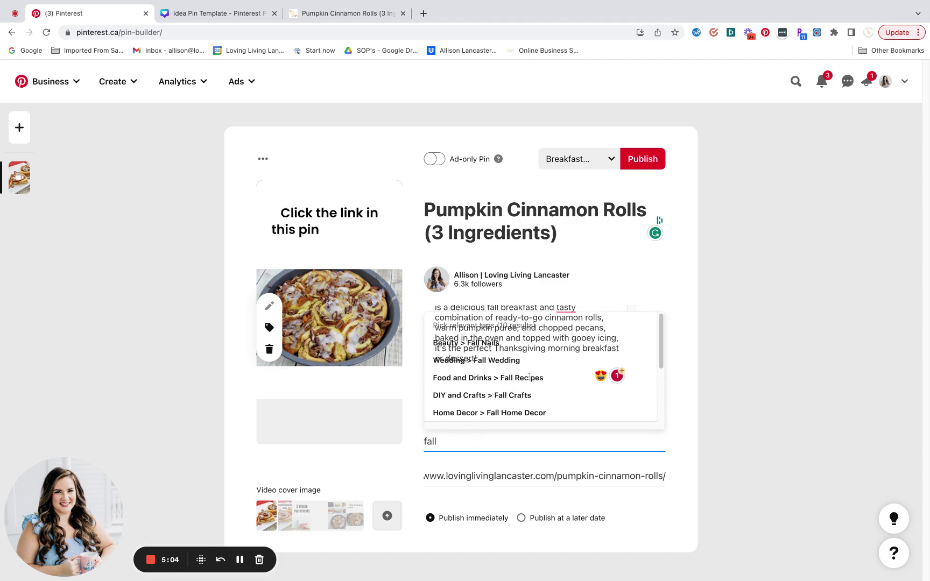
pyautogui.click(529, 377)
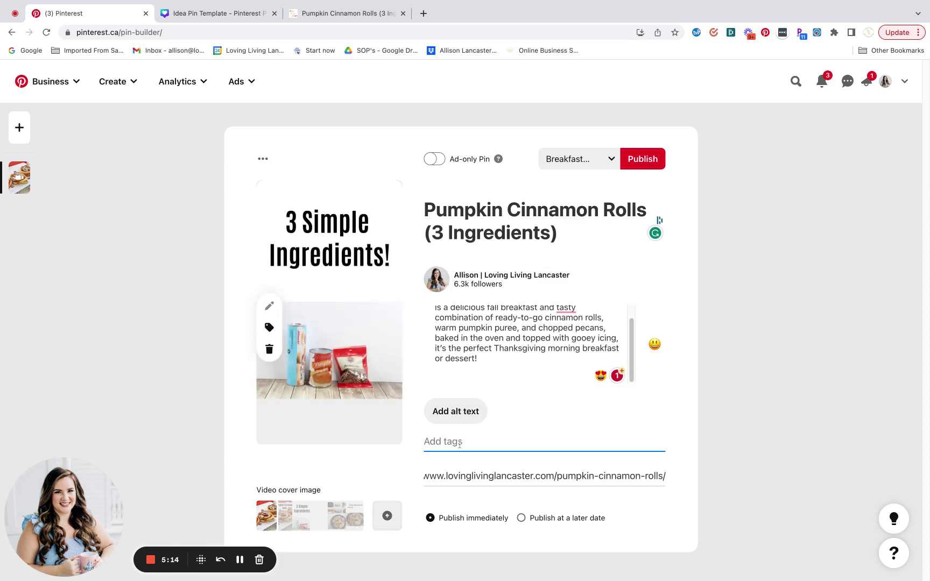
# Step: Search 'pumpkin' and add the Pumpkin Spice tag
pyautogui.write('pumpkin')
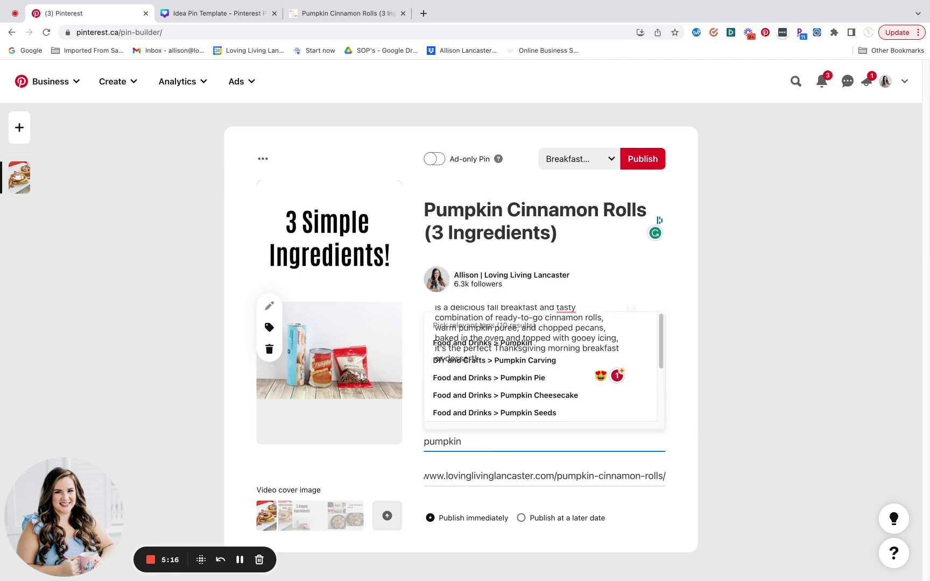
pyautogui.click(539, 413)
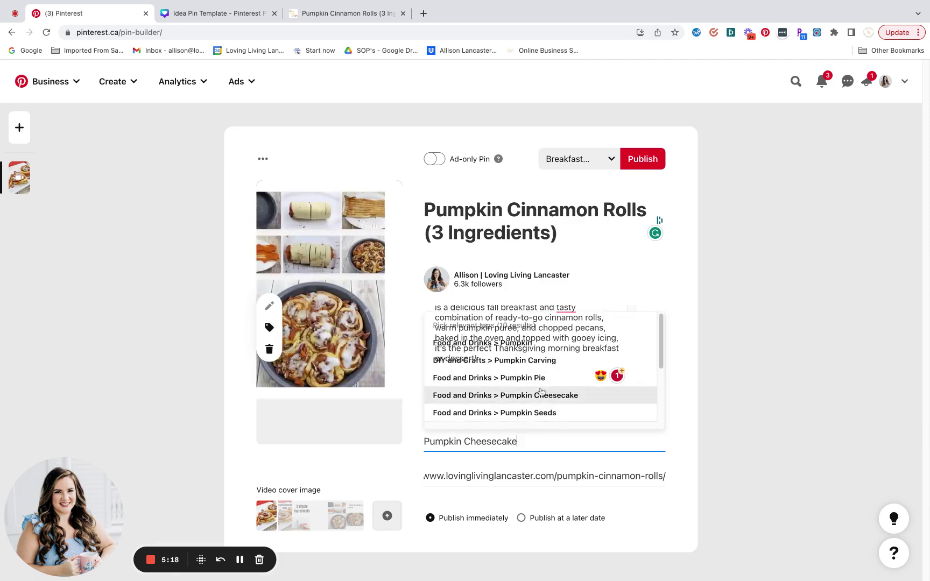
pyautogui.scroll(-1, 544, 392)
pyautogui.click(543, 393)
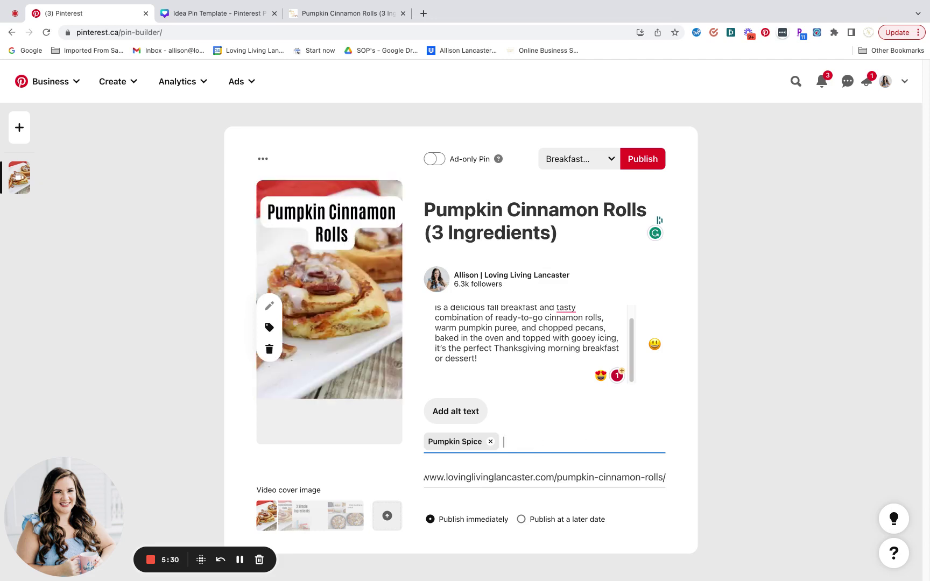
# Step: Save the pin to the "Hungry Yet?" board
pyautogui.click(588, 160)
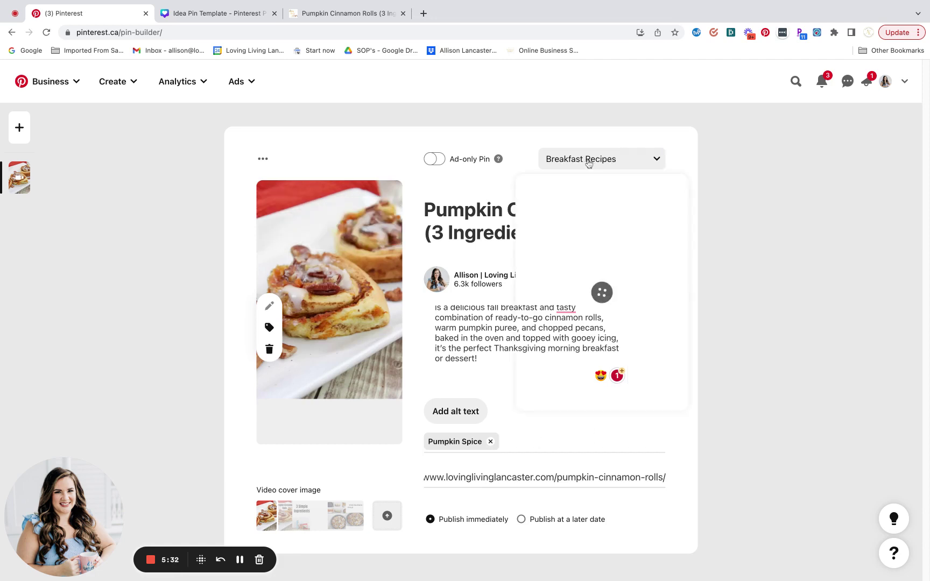
pyautogui.click(589, 163)
pyautogui.click(588, 163)
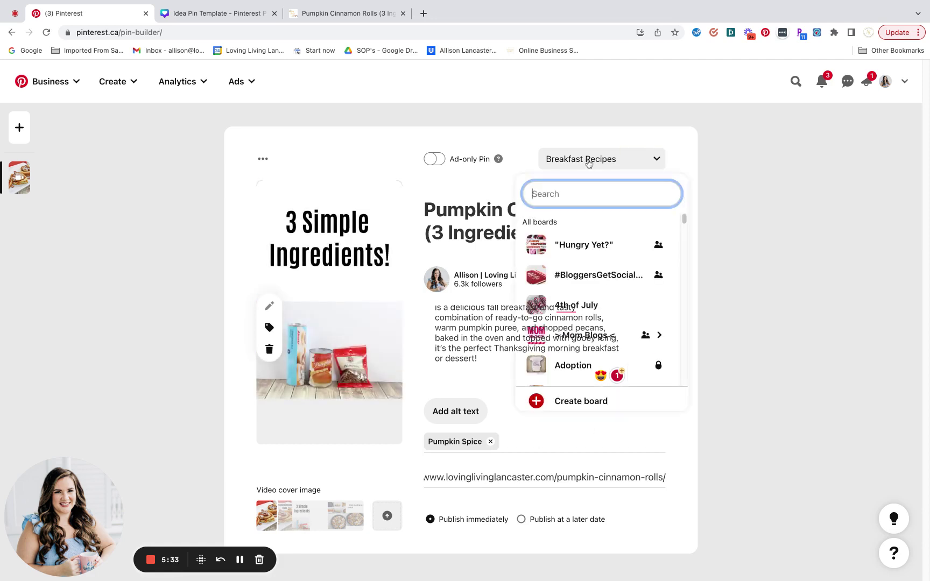
pyautogui.click(572, 241)
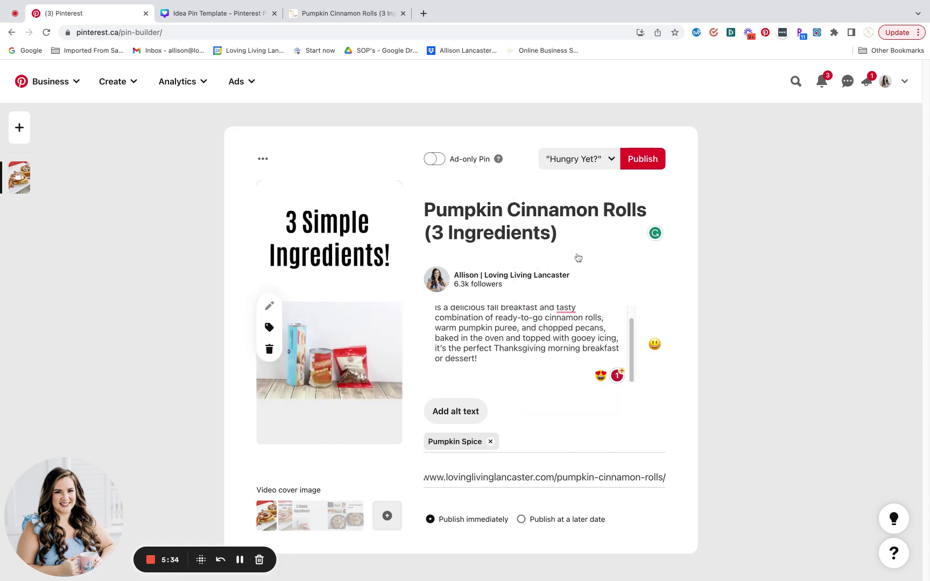
# Step: Schedule the pin for 09/01/2023 at 12:00 PM and publish it
pyautogui.click(522, 520)
pyautogui.click(473, 545)
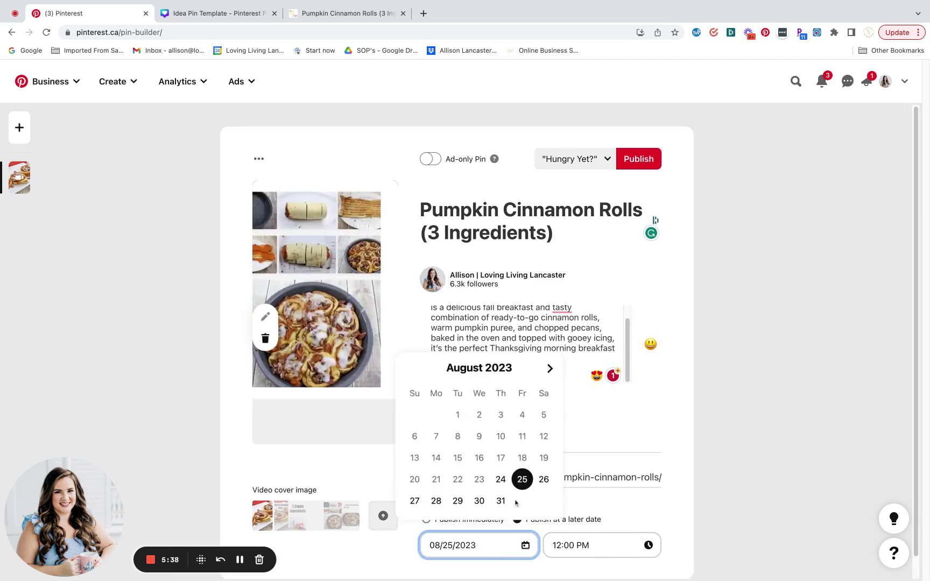
pyautogui.click(549, 368)
pyautogui.click(522, 414)
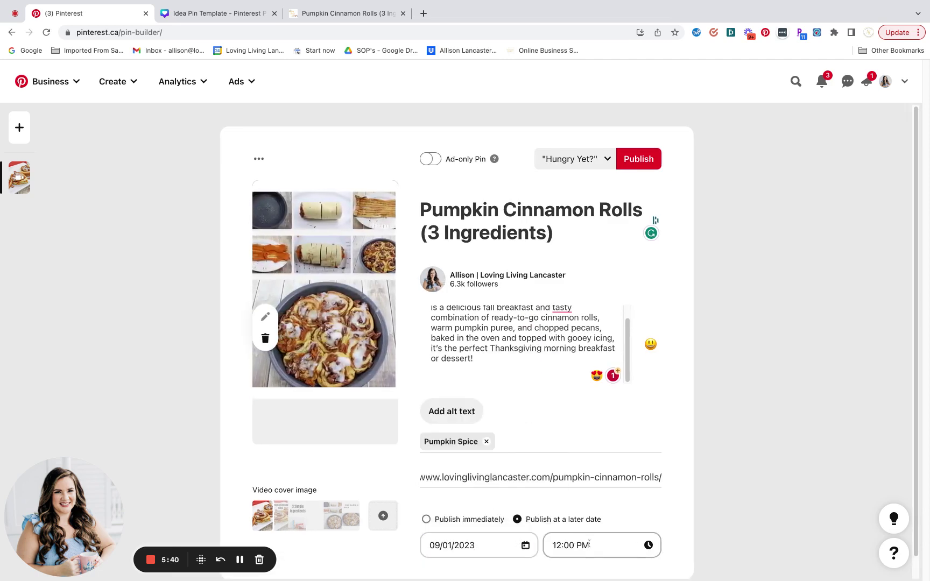
pyautogui.click(646, 161)
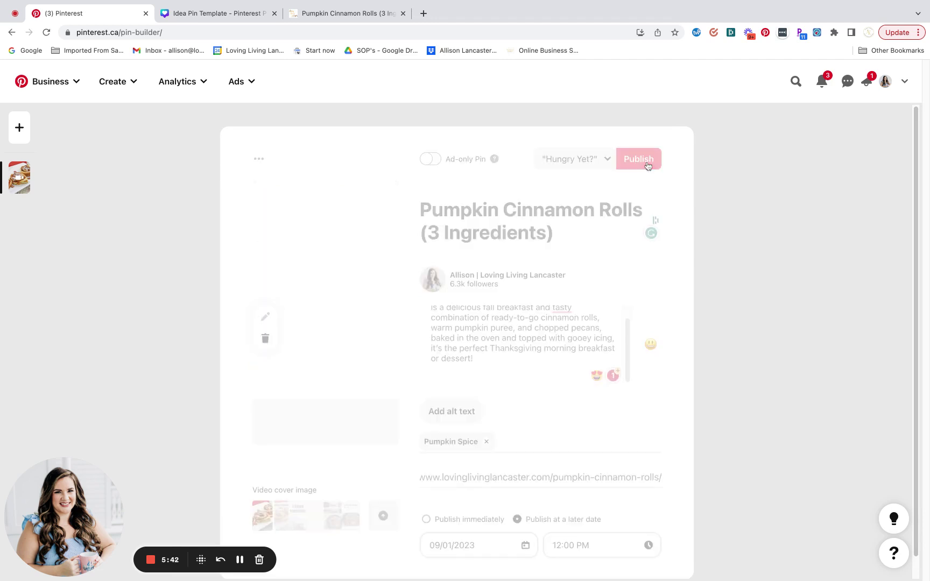